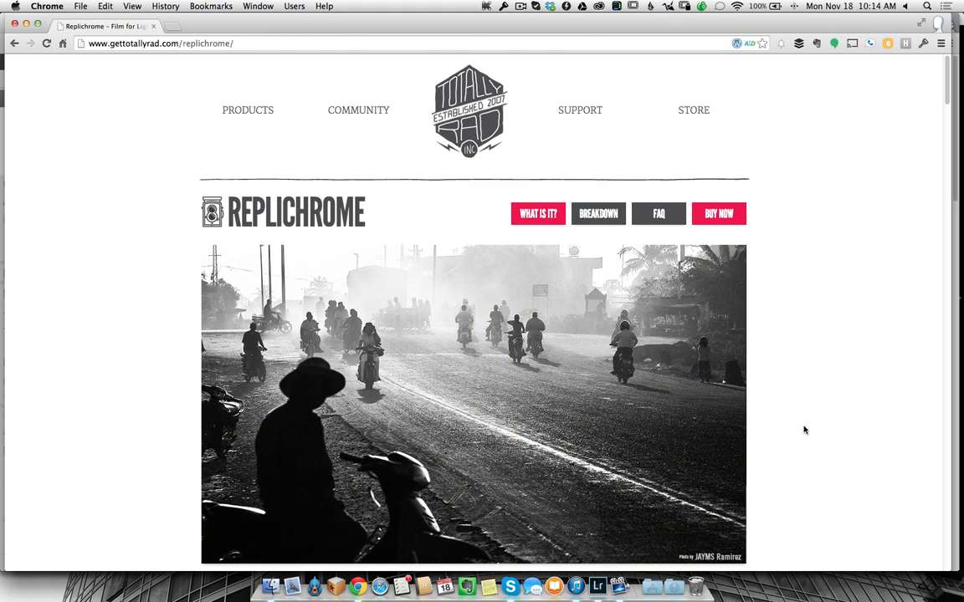
Look through the Replichrome product page, its feature descriptions and sample photos, and open its store page.
{"action": "scroll", "coordinate": [804, 430], "scroll_direction": "down", "scroll_amount": 2}
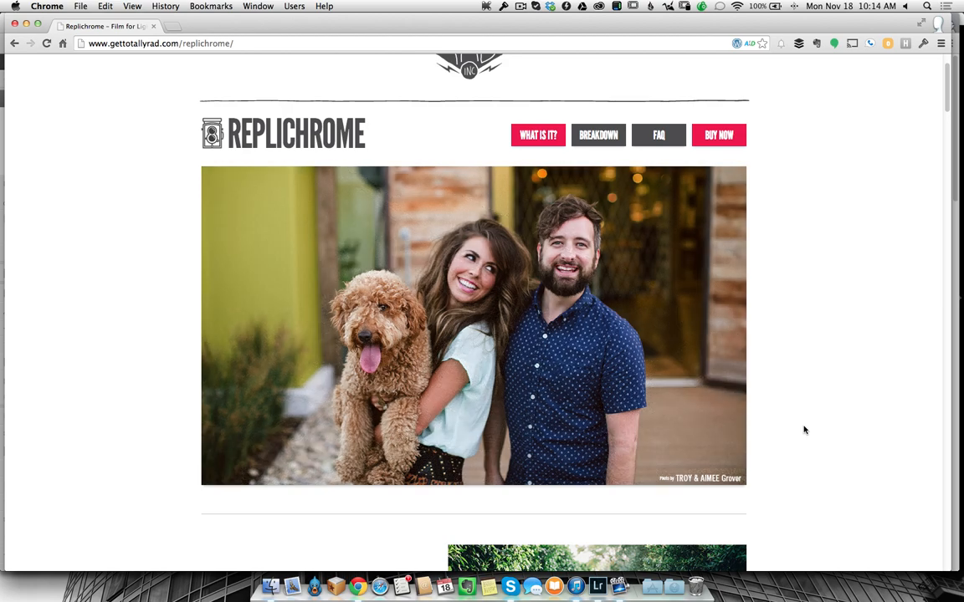
{"action": "scroll", "coordinate": [805, 430], "scroll_direction": "down", "scroll_amount": 10}
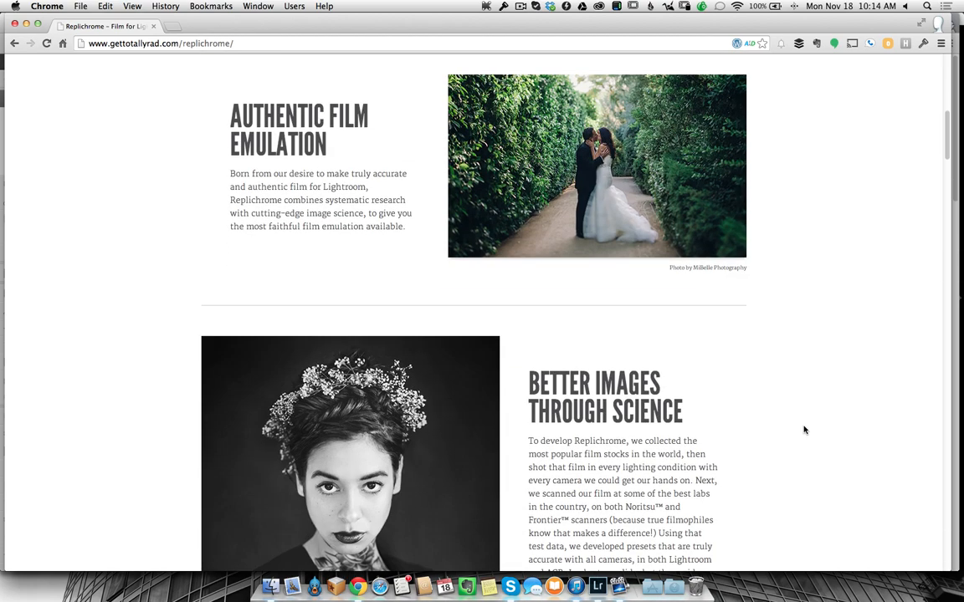
{"action": "scroll", "coordinate": [804, 430], "scroll_direction": "down", "scroll_amount": 1}
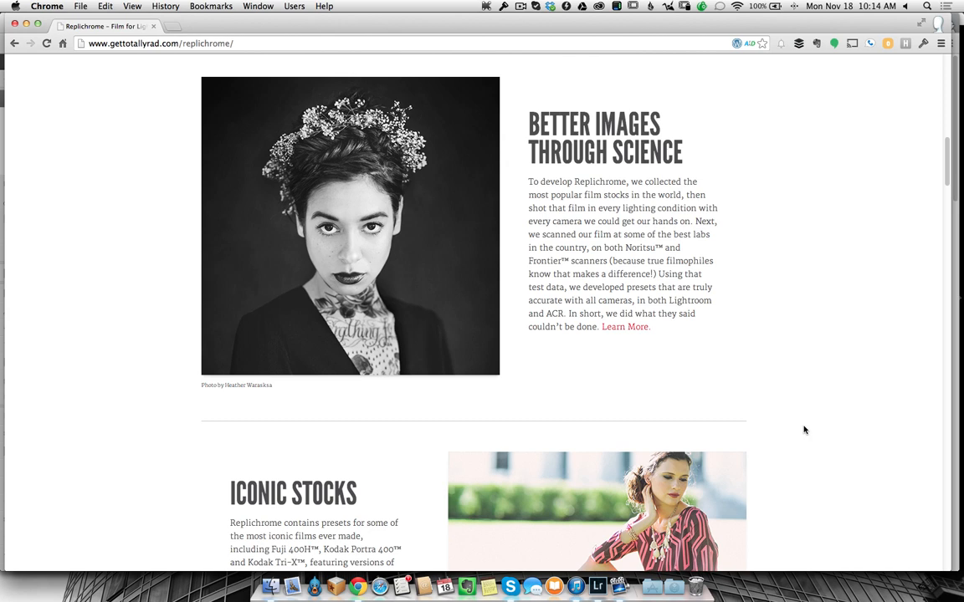
{"action": "scroll", "coordinate": [804, 430], "scroll_direction": "down", "scroll_amount": 15}
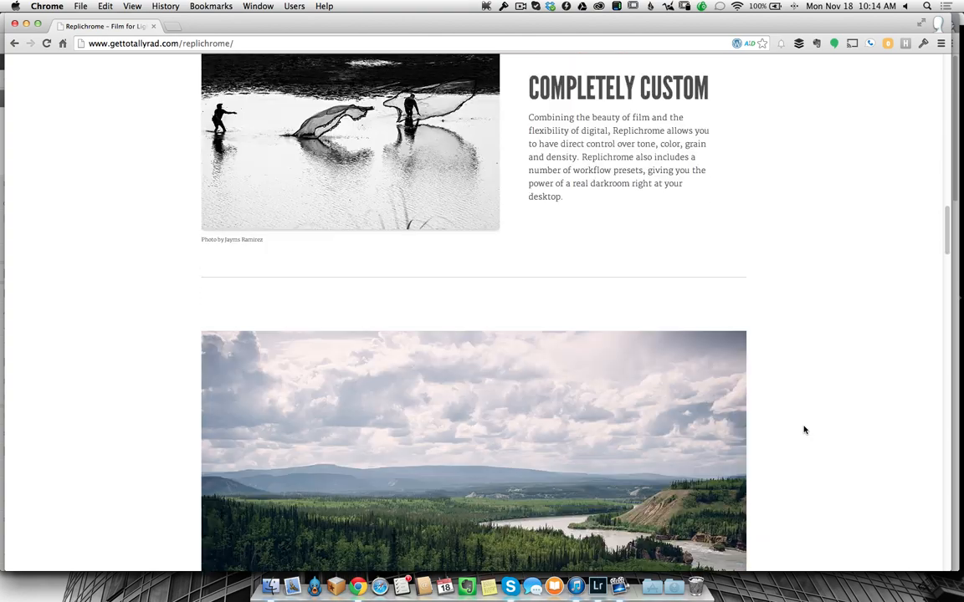
{"action": "scroll", "coordinate": [804, 430], "scroll_direction": "down", "scroll_amount": 15}
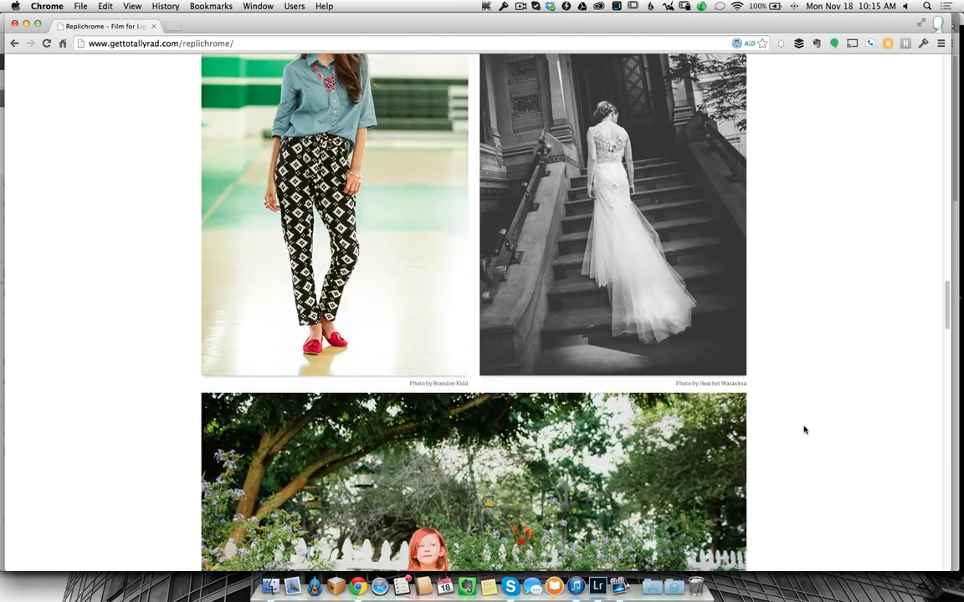
{"action": "scroll", "coordinate": [804, 430], "scroll_direction": "down", "scroll_amount": 15}
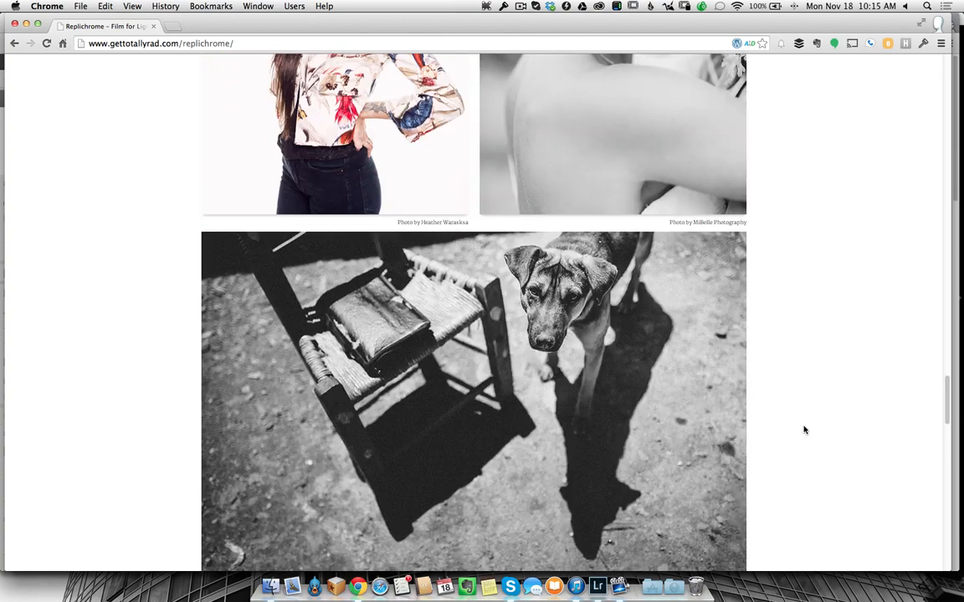
{"action": "scroll", "coordinate": [804, 430], "scroll_direction": "down", "scroll_amount": 15}
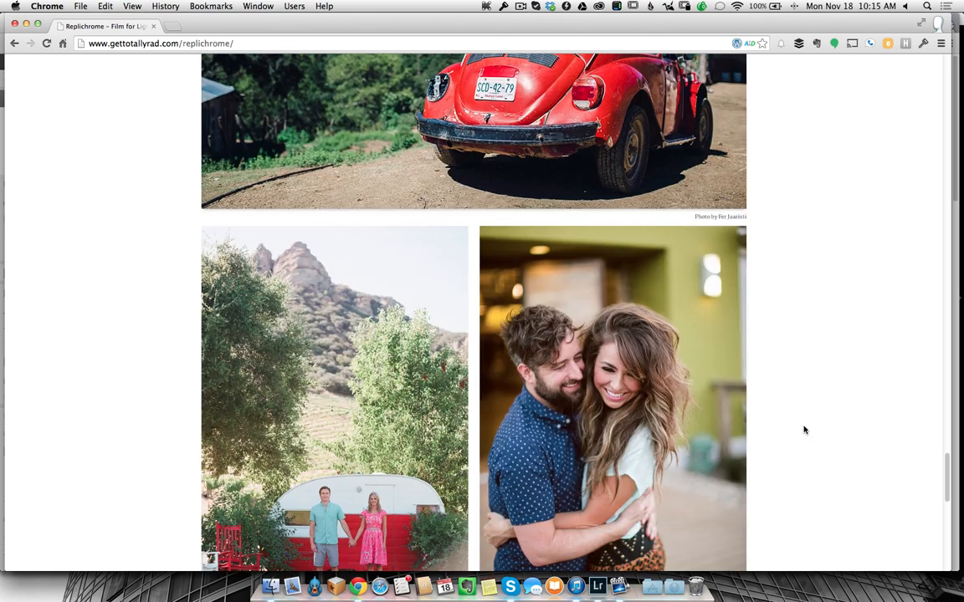
{"action": "scroll", "coordinate": [804, 430], "scroll_direction": "down", "scroll_amount": 5}
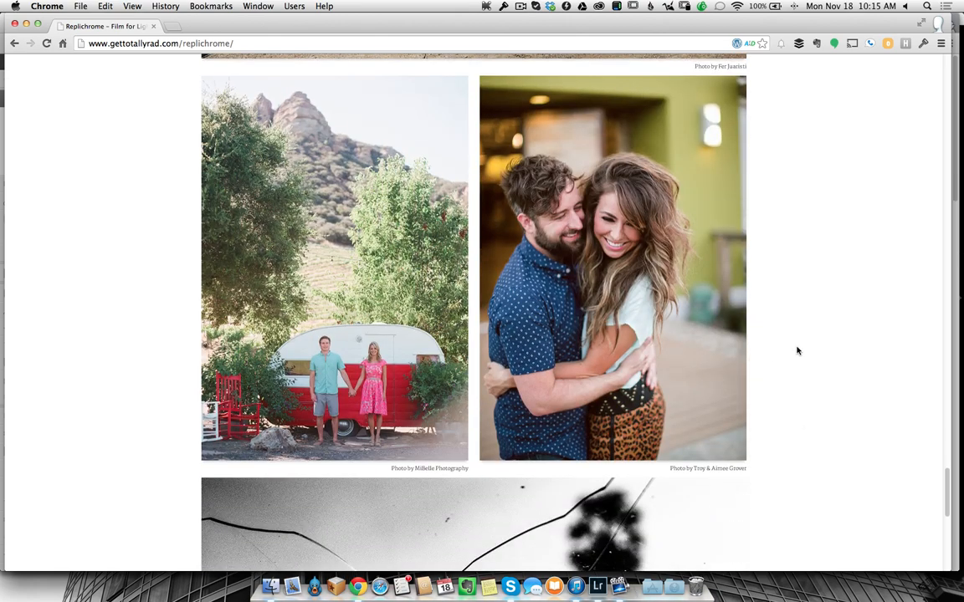
{"action": "scroll", "coordinate": [797, 351], "scroll_direction": "up", "scroll_amount": 1}
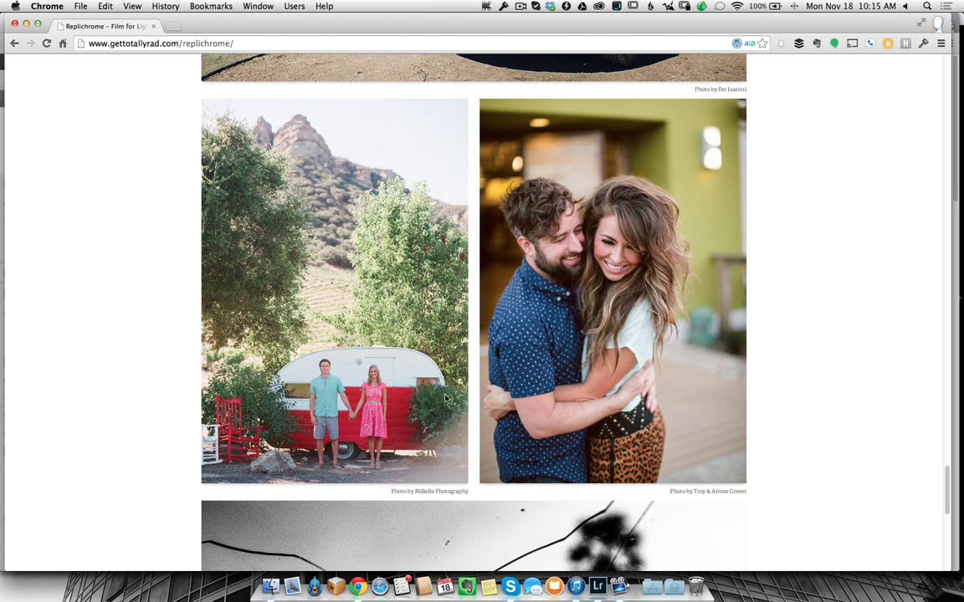
{"action": "scroll", "coordinate": [757, 299], "scroll_direction": "down", "scroll_amount": 10}
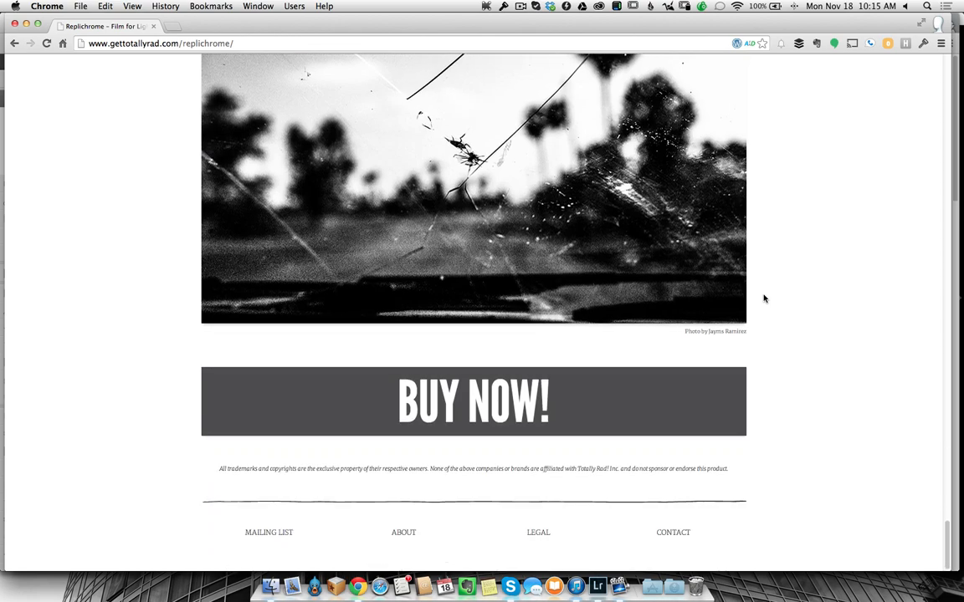
{"action": "left_click", "coordinate": [545, 414]}
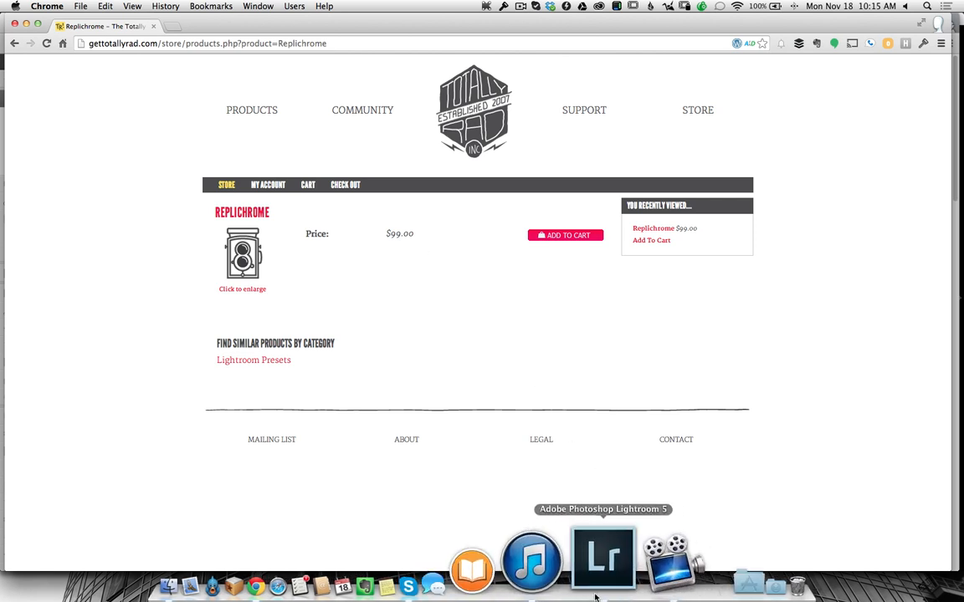
Switch to Adobe Photoshop Lightroom 5 and expand the Replichrome - Black + White preset group.
{"action": "left_click", "coordinate": [603, 559]}
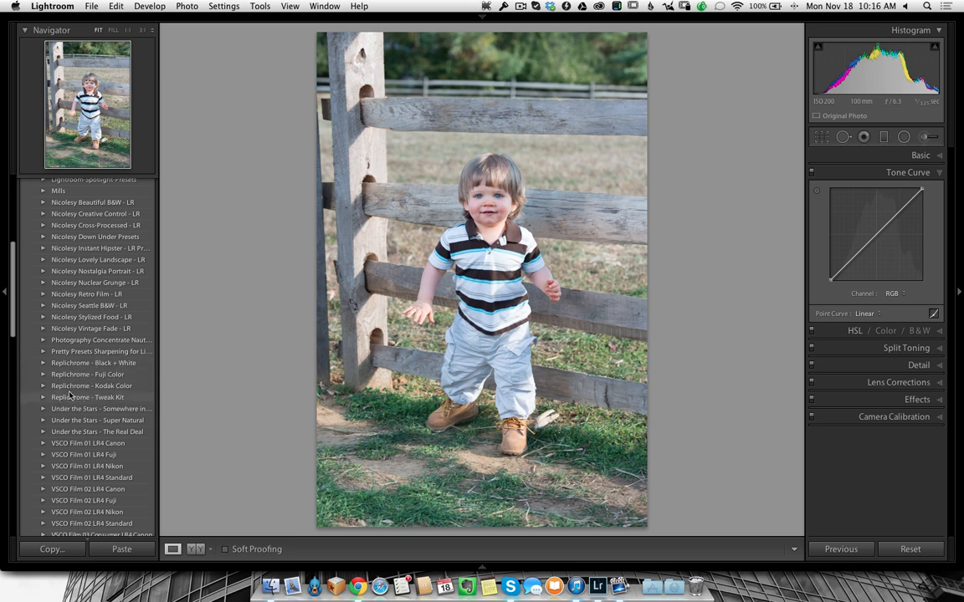
{"action": "left_click", "coordinate": [43, 374]}
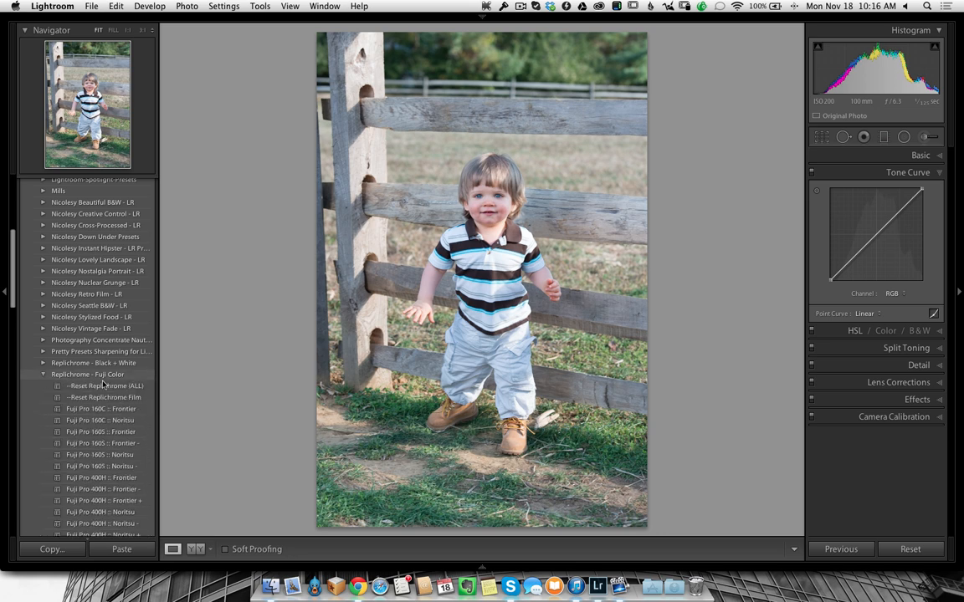
{"action": "left_click", "coordinate": [42, 374]}
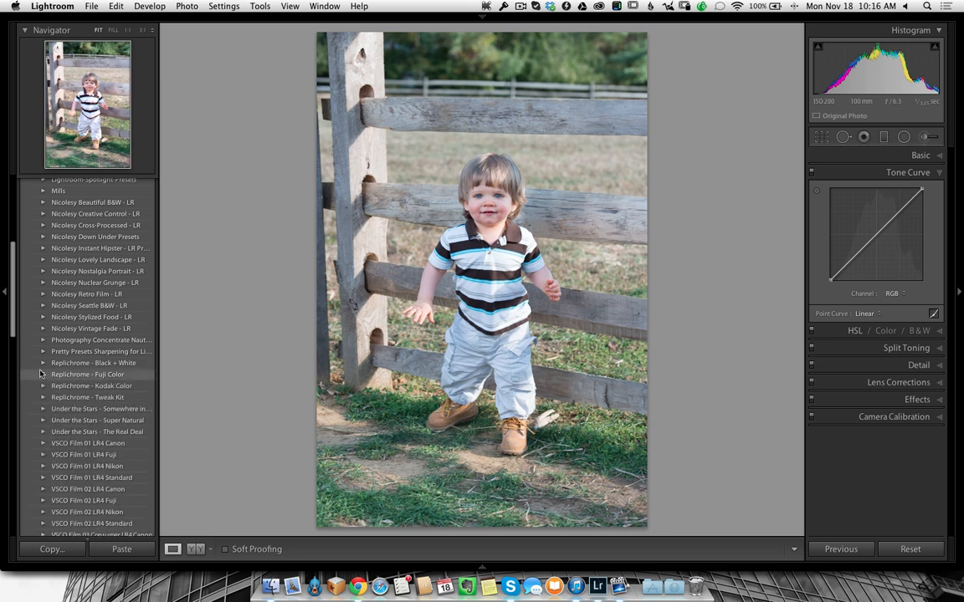
{"action": "left_click", "coordinate": [43, 363]}
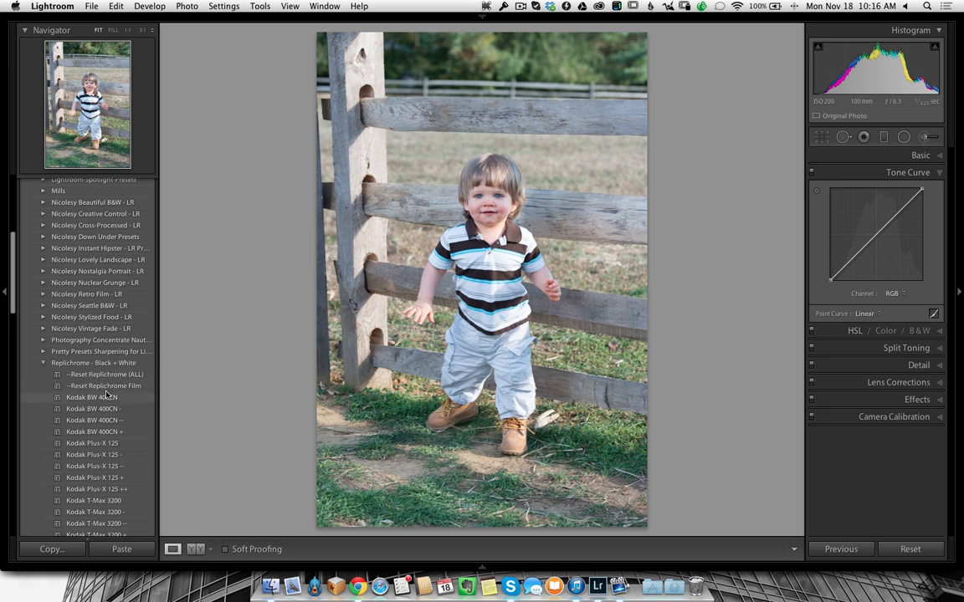
Try the Kodak BW 400CN, Plus-X 125, T-Max 3200, Tri-X 400 and Tri-X 400 ++ presets in turn on the toddler photo.
{"action": "scroll", "coordinate": [108, 393], "scroll_direction": "down", "scroll_amount": 3}
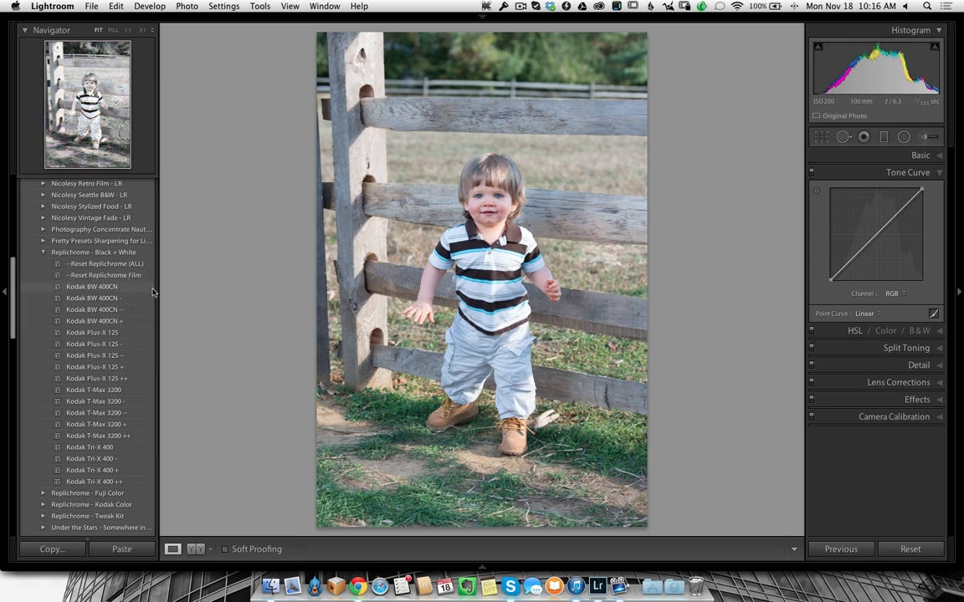
{"action": "left_click", "coordinate": [132, 290]}
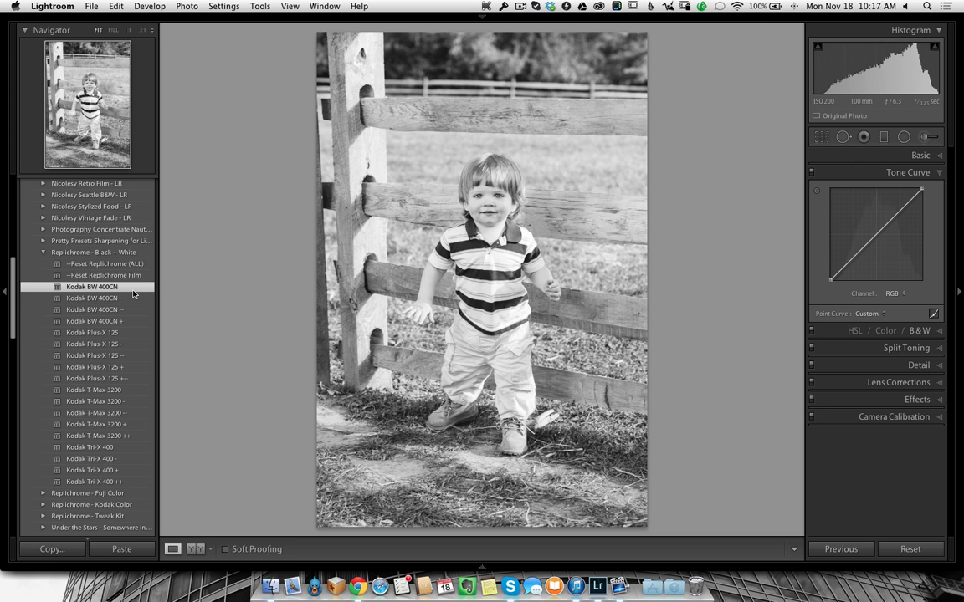
{"action": "left_click", "coordinate": [111, 334]}
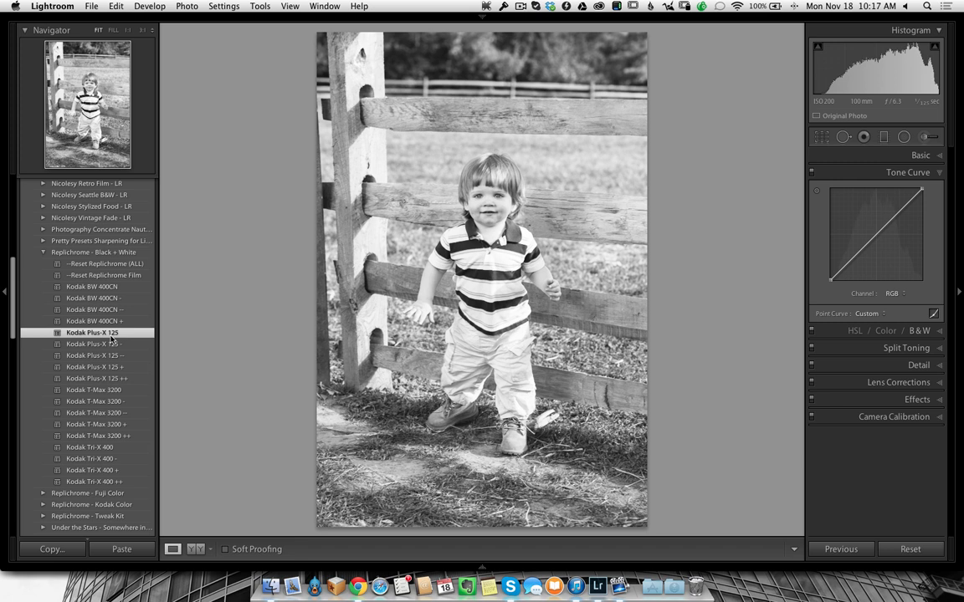
{"action": "left_click", "coordinate": [134, 394]}
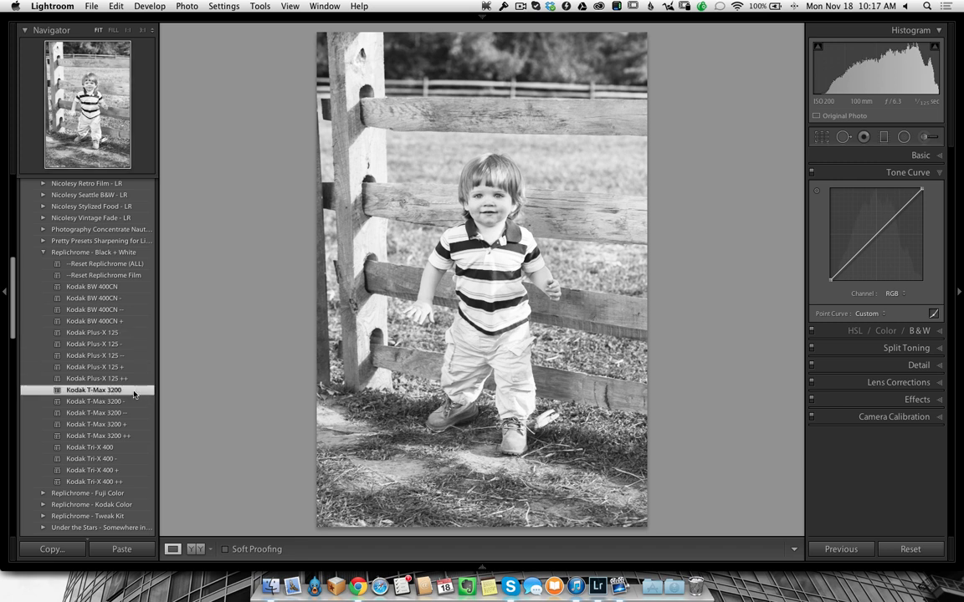
{"action": "left_click", "coordinate": [99, 448]}
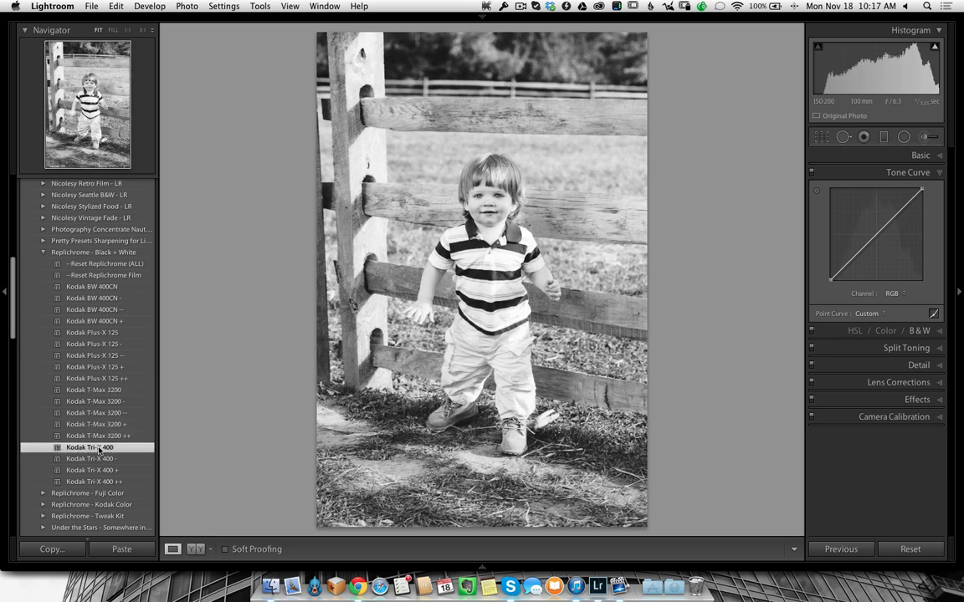
{"action": "left_click", "coordinate": [107, 482]}
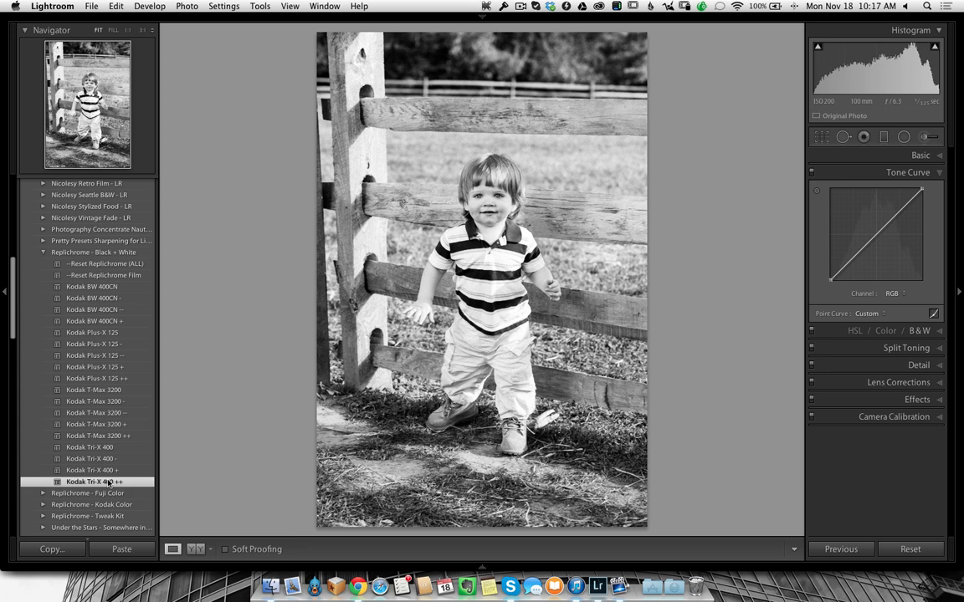
Examine the Basic adjustments and the Detail sharpening and noise reduction settings under the Kodak Tri-X 400 ++ preset.
{"action": "left_click", "coordinate": [915, 162]}
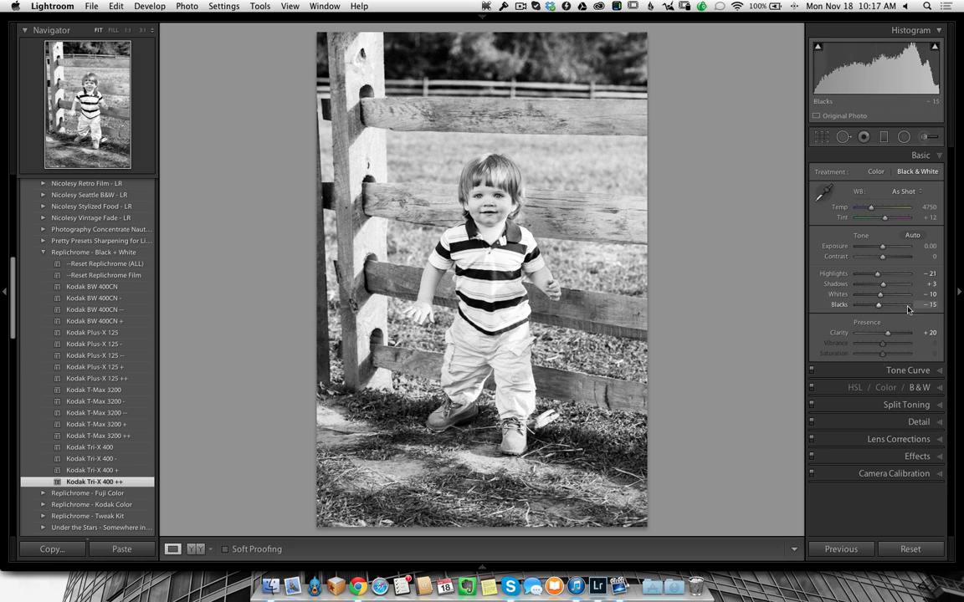
{"action": "left_click", "coordinate": [917, 406]}
{"action": "left_click", "coordinate": [828, 316]}
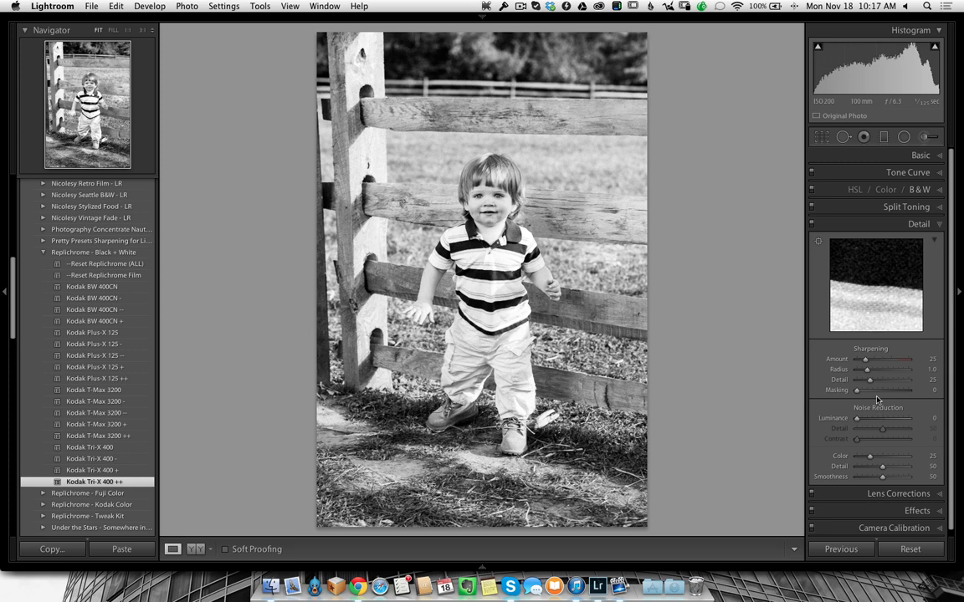
Reset the photo with the Reset Replichrome Film and Reset Replichrome (ALL) presets, and collapse the Black + White group.
{"action": "left_click", "coordinate": [107, 276]}
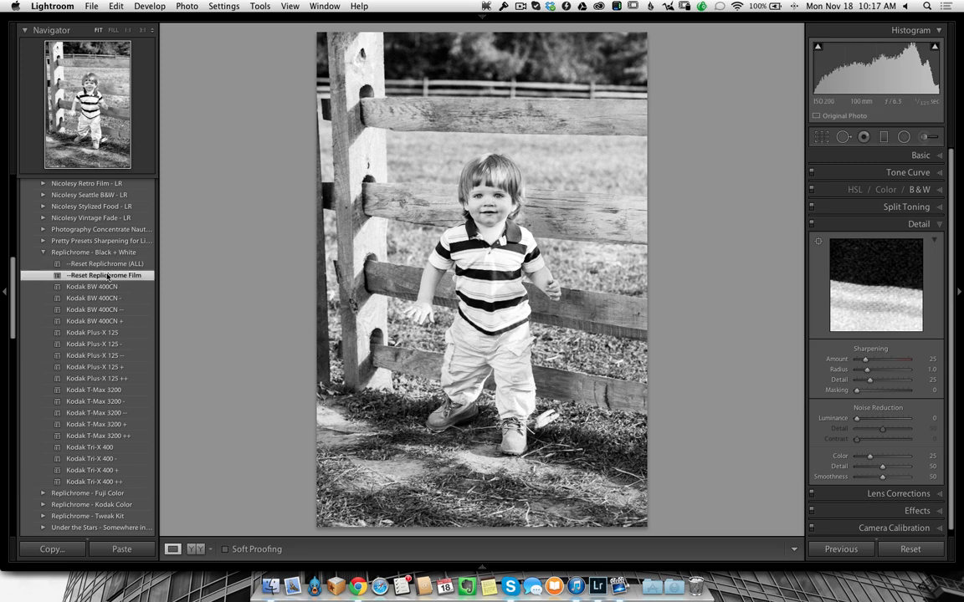
{"action": "left_click", "coordinate": [119, 265]}
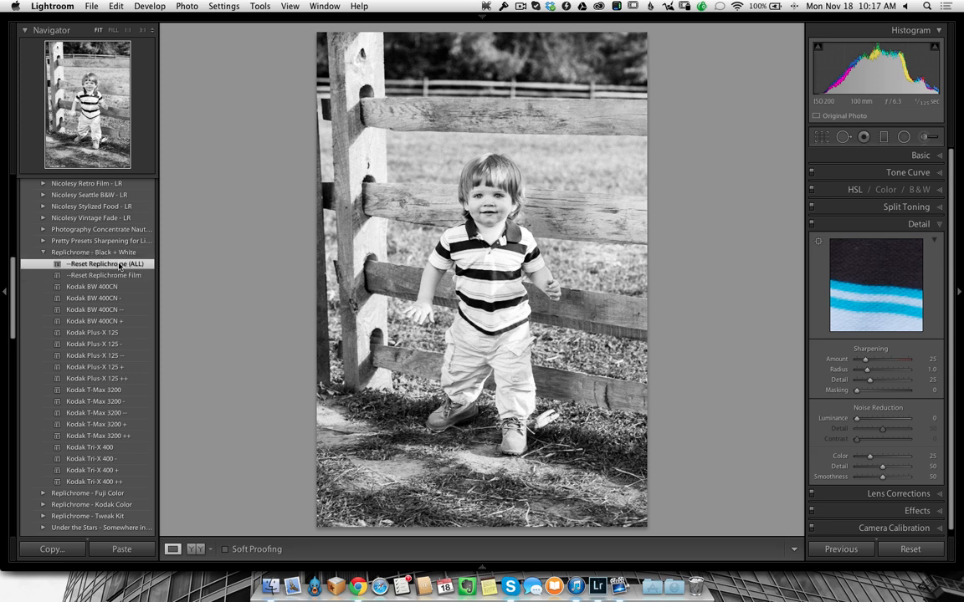
{"action": "left_click", "coordinate": [120, 265]}
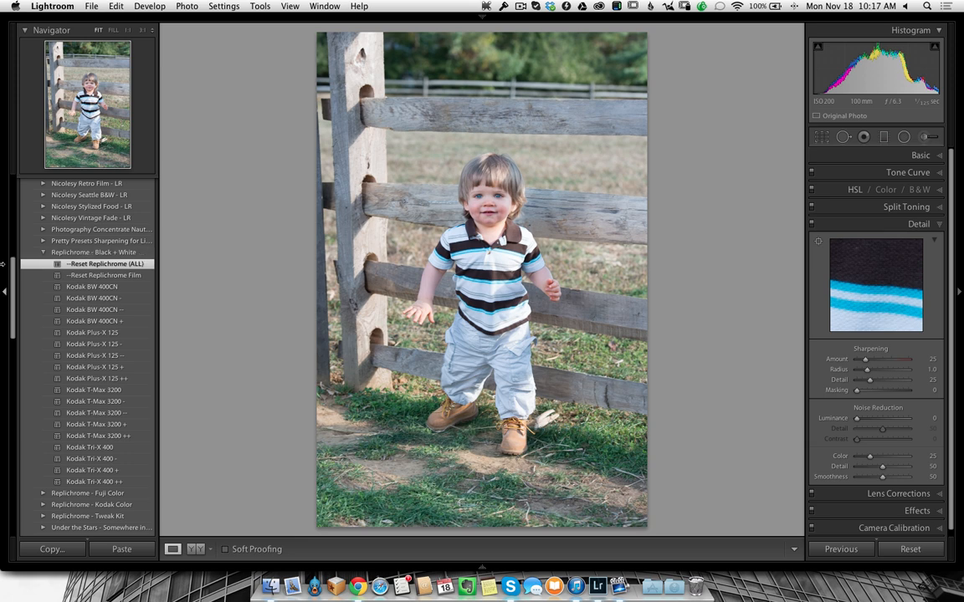
{"action": "left_click", "coordinate": [43, 254]}
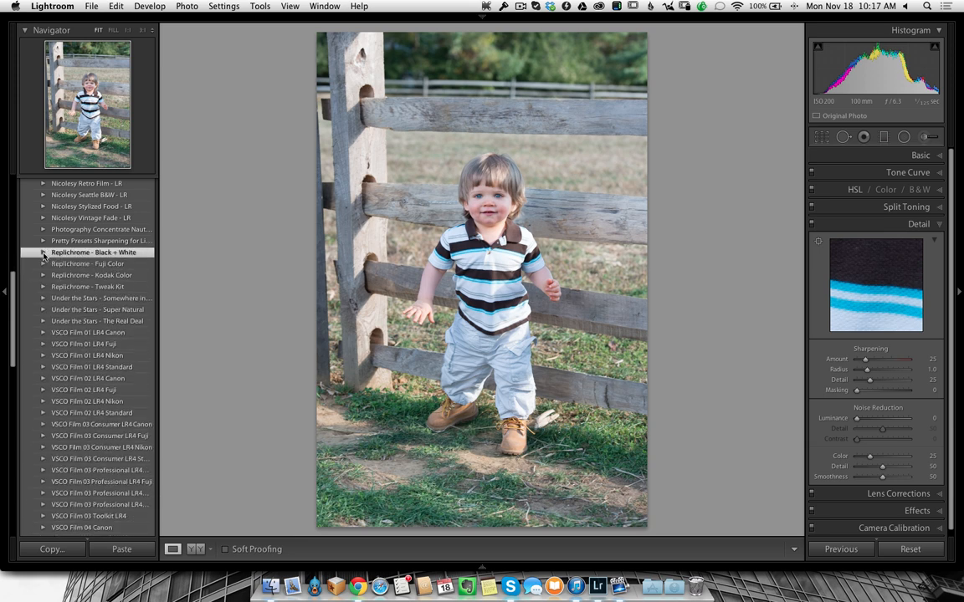
Expand the Replichrome - Fuji Color group and compare the Fuji Pro 160C Frontier and Noritsu presets on the photo.
{"action": "left_click", "coordinate": [44, 263]}
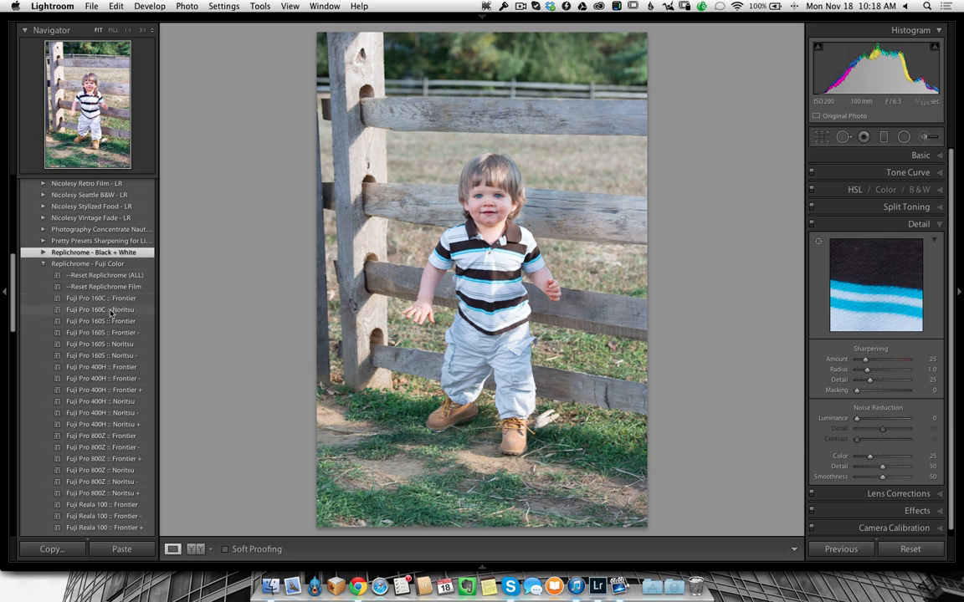
{"action": "left_click", "coordinate": [124, 299]}
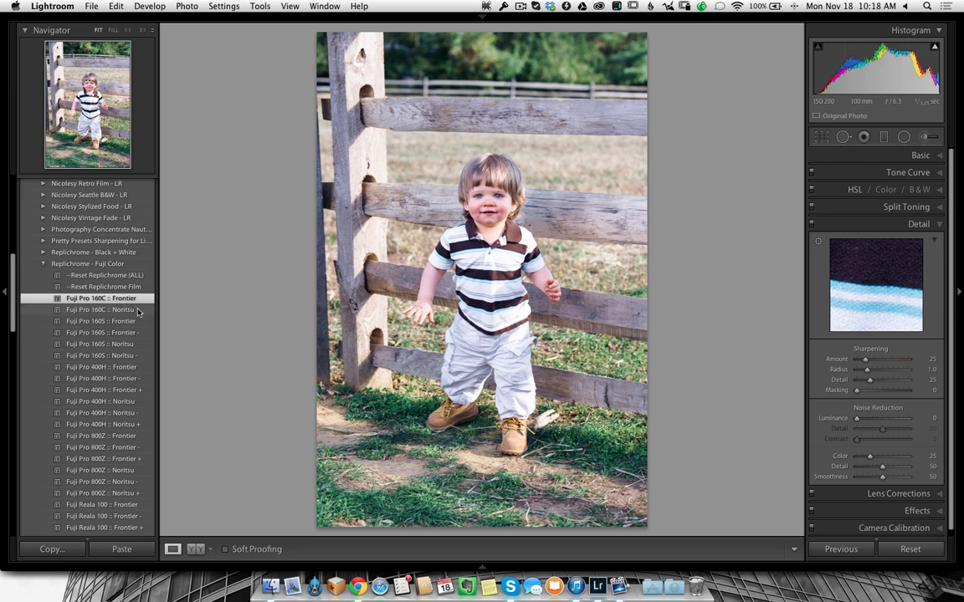
{"action": "left_click", "coordinate": [126, 311]}
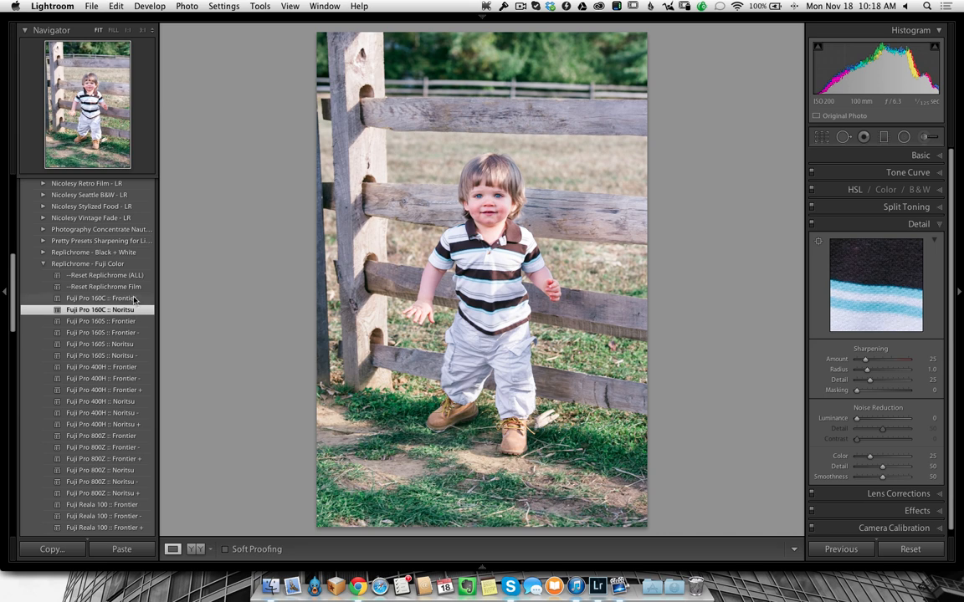
{"action": "left_click", "coordinate": [134, 299]}
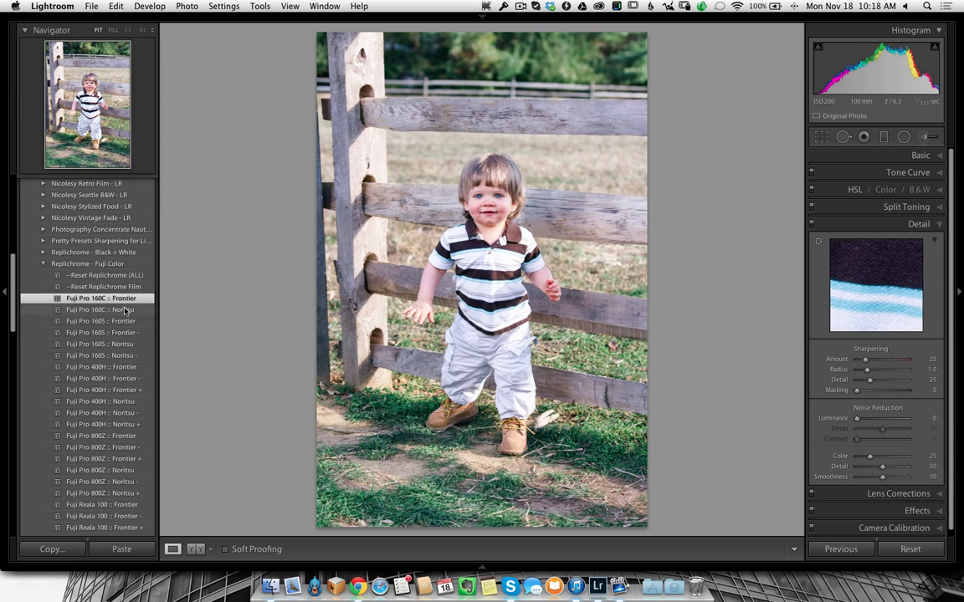
{"action": "left_click", "coordinate": [124, 311]}
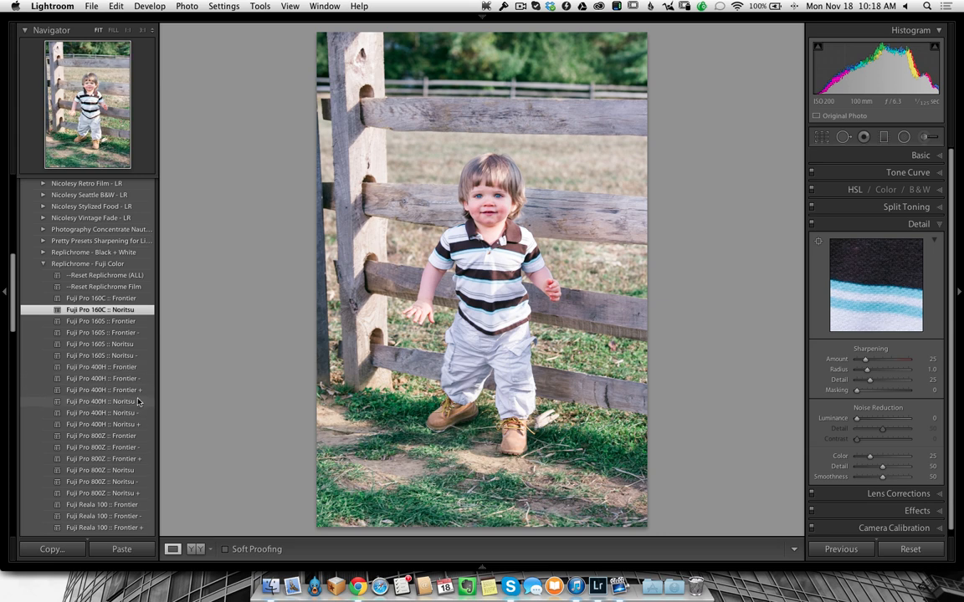
Apply the Fuji Reala 100 Frontier preset to the photo, followed by the Fuji Reala 100 Noritsu preset.
{"action": "scroll", "coordinate": [138, 402], "scroll_direction": "down", "scroll_amount": 5}
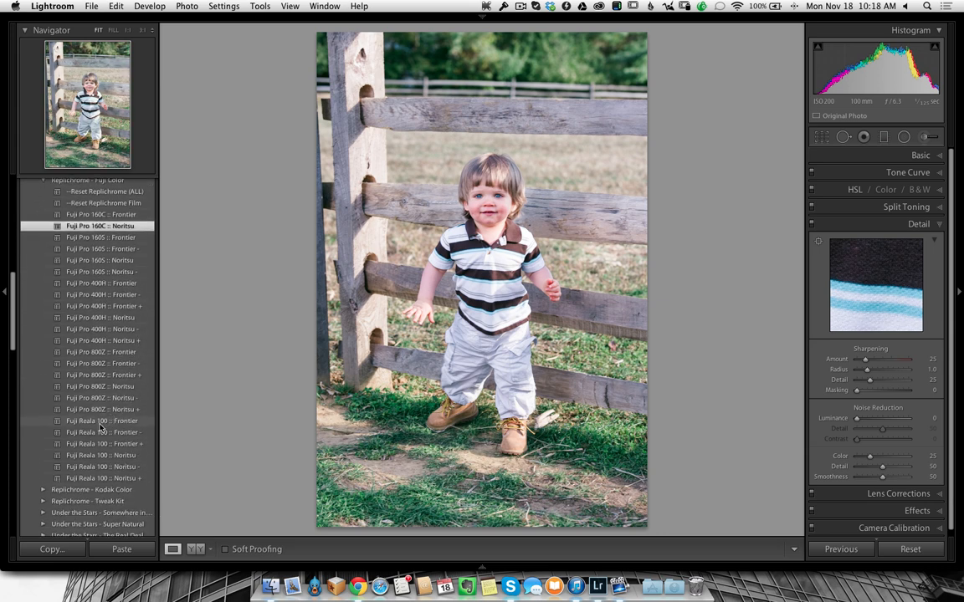
{"action": "left_click", "coordinate": [122, 423]}
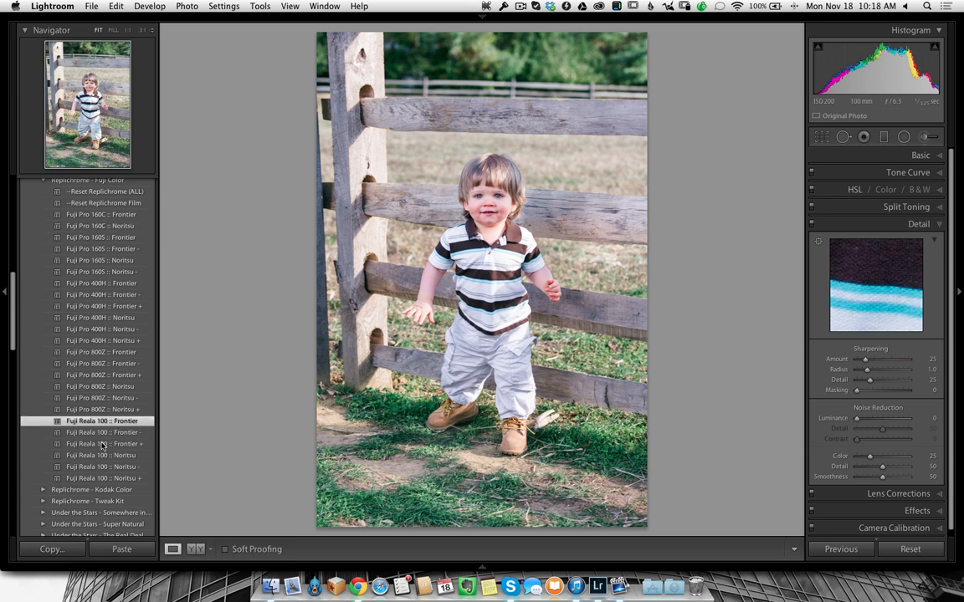
{"action": "left_click", "coordinate": [101, 456]}
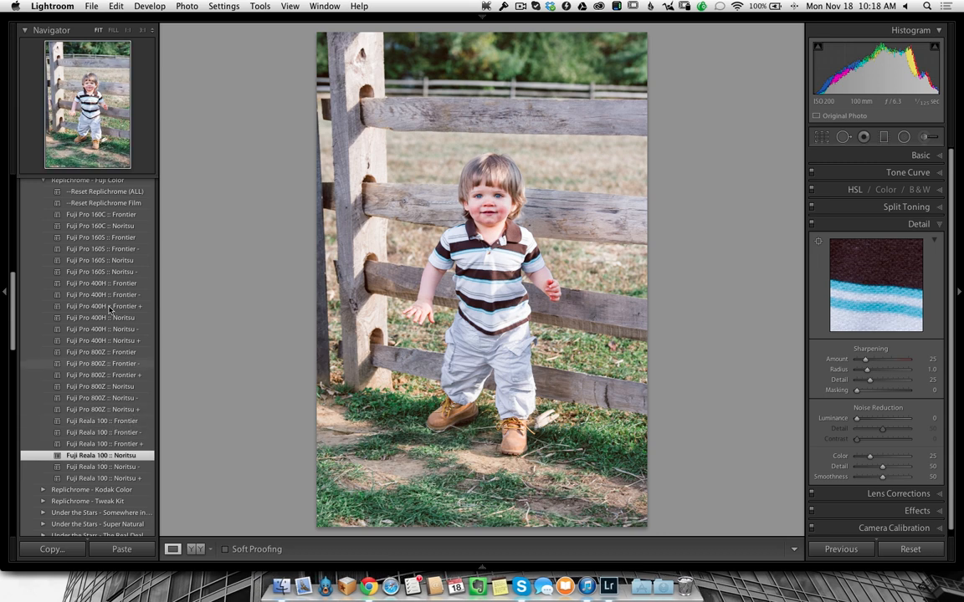
Reset the photo with the Reset Replichrome (ALL) preset, and switch from the Fuji Color group to the expanded Replichrome - Kodak Color group.
{"action": "scroll", "coordinate": [65, 209], "scroll_direction": "up", "scroll_amount": 1}
{"action": "left_click", "coordinate": [61, 217]}
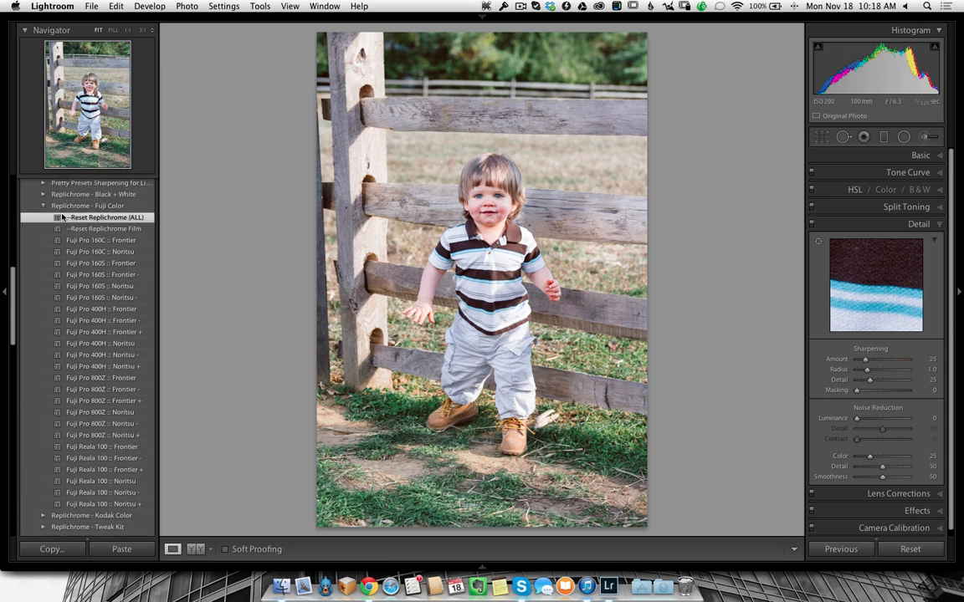
{"action": "left_click", "coordinate": [42, 206]}
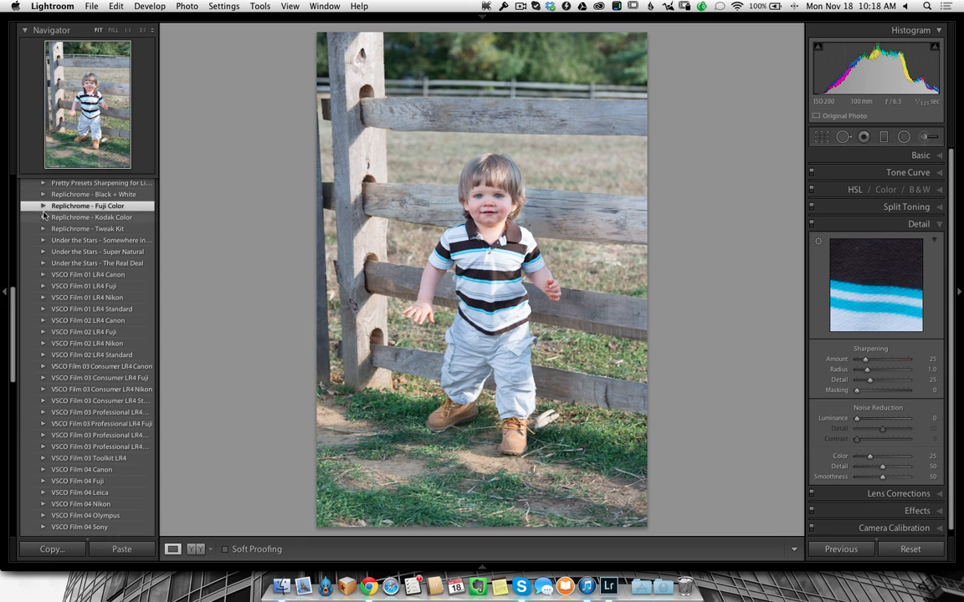
{"action": "left_click", "coordinate": [43, 217]}
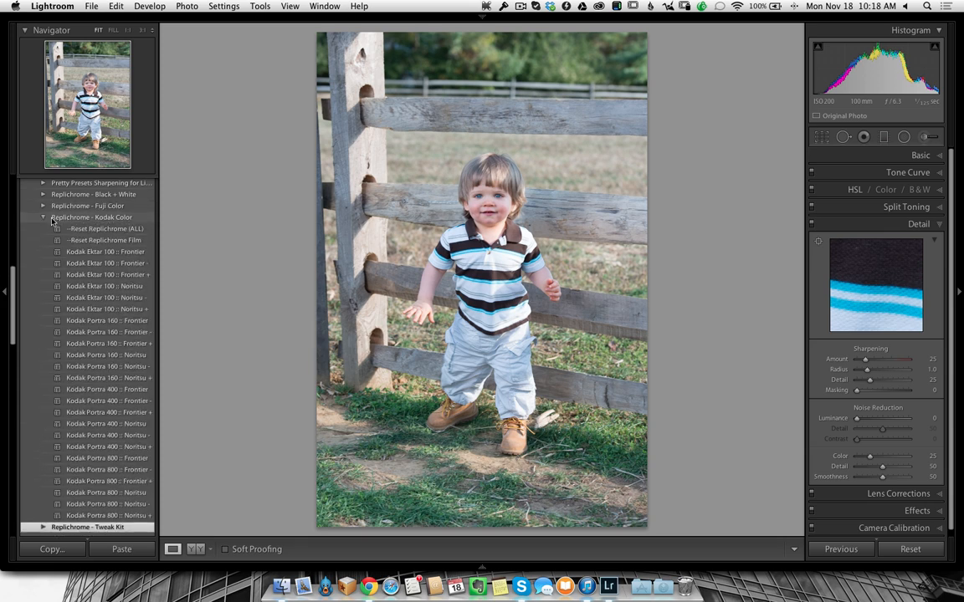
Apply the Kodak Ektar 100 Frontier and Noritsu presets to the photo, followed by the Kodak Portra 160 Frontier and Noritsu presets.
{"action": "left_click", "coordinate": [105, 252]}
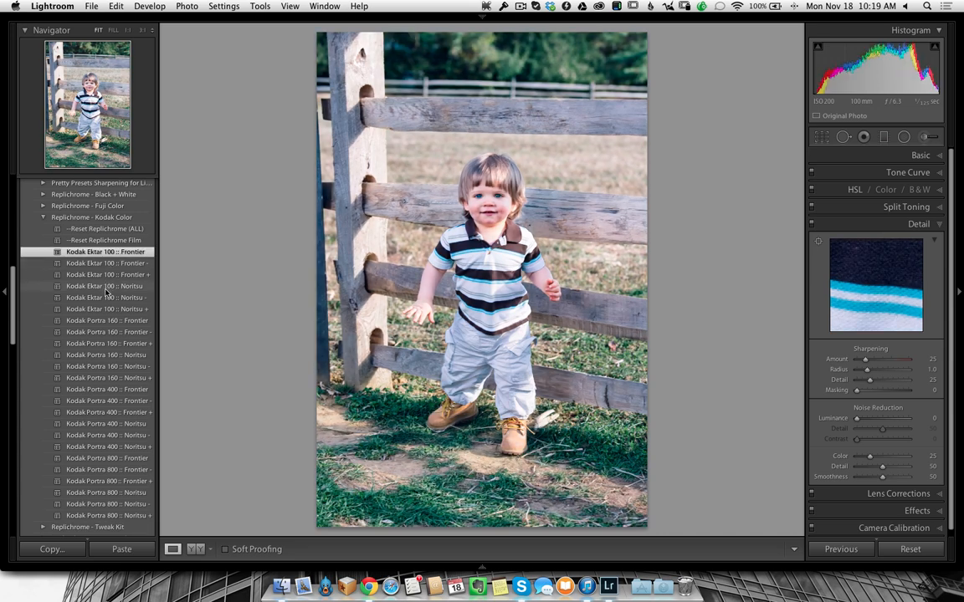
{"action": "left_click", "coordinate": [107, 288]}
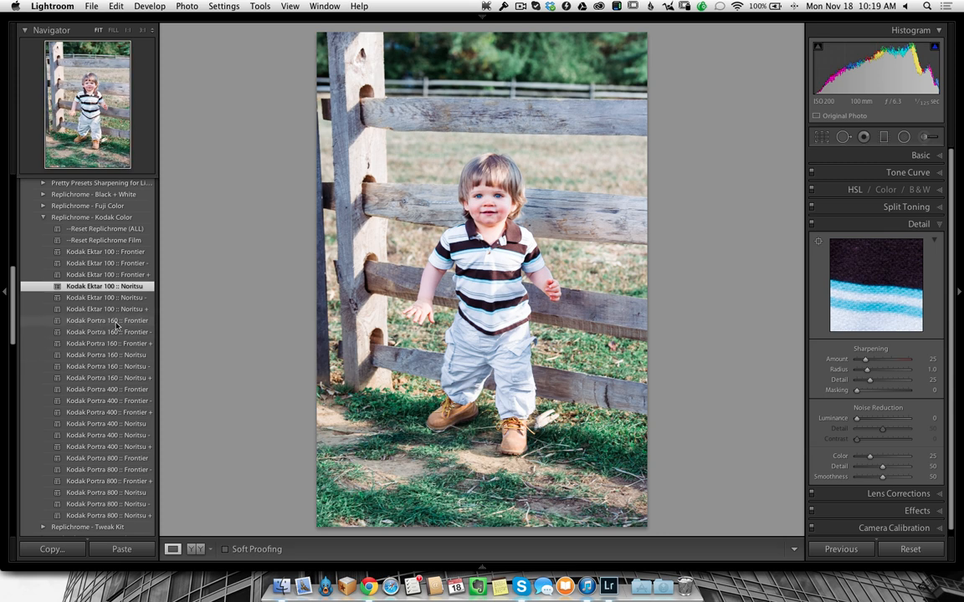
{"action": "left_click", "coordinate": [117, 323]}
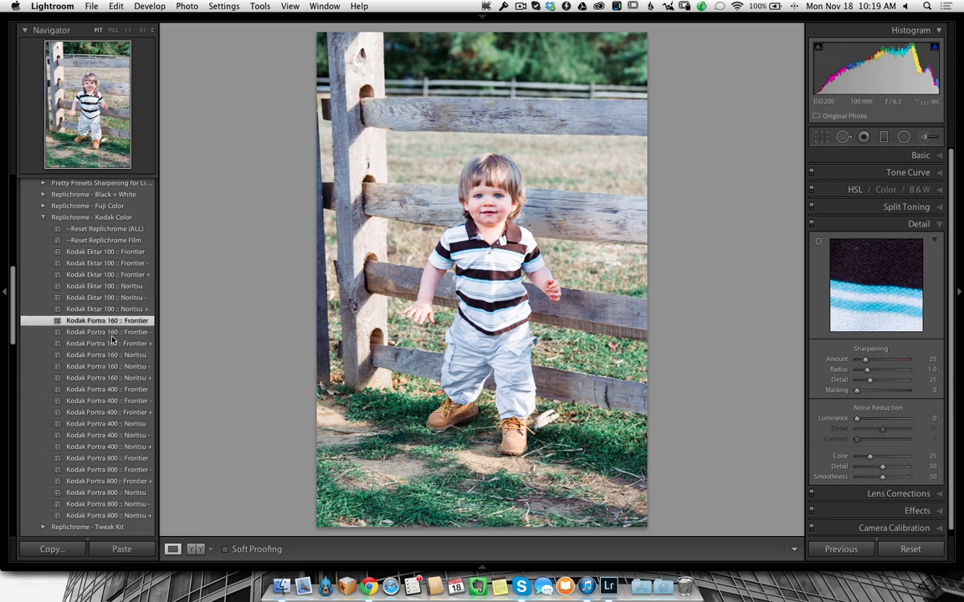
{"action": "left_click", "coordinate": [114, 358]}
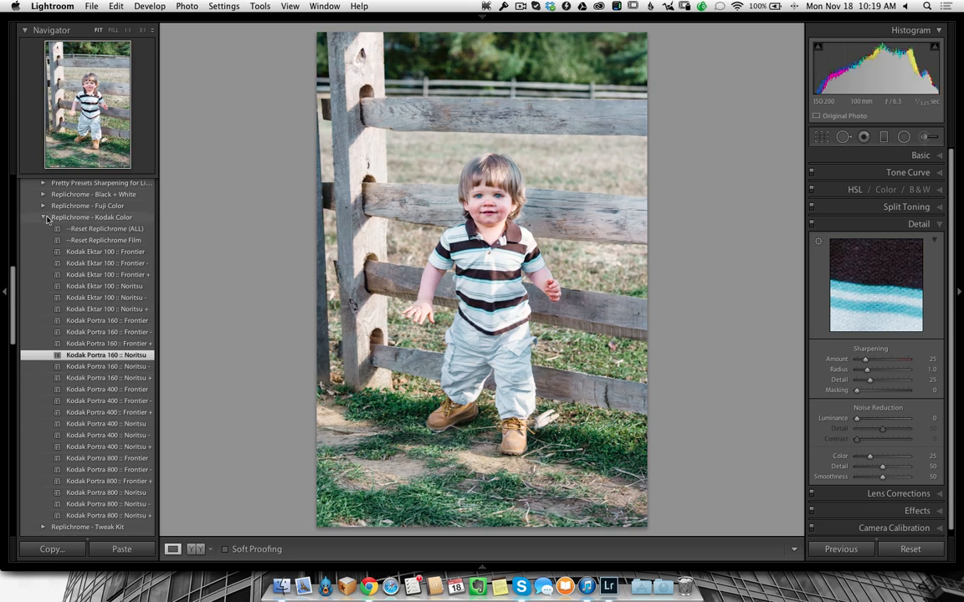
Switch to the photo of two children on a bench and compare the Kodak Portra 800 Frontier, Noritsu, Noritsu + and Noritsu - presets, ending on Noritsu.
{"action": "key", "text": "Right"}
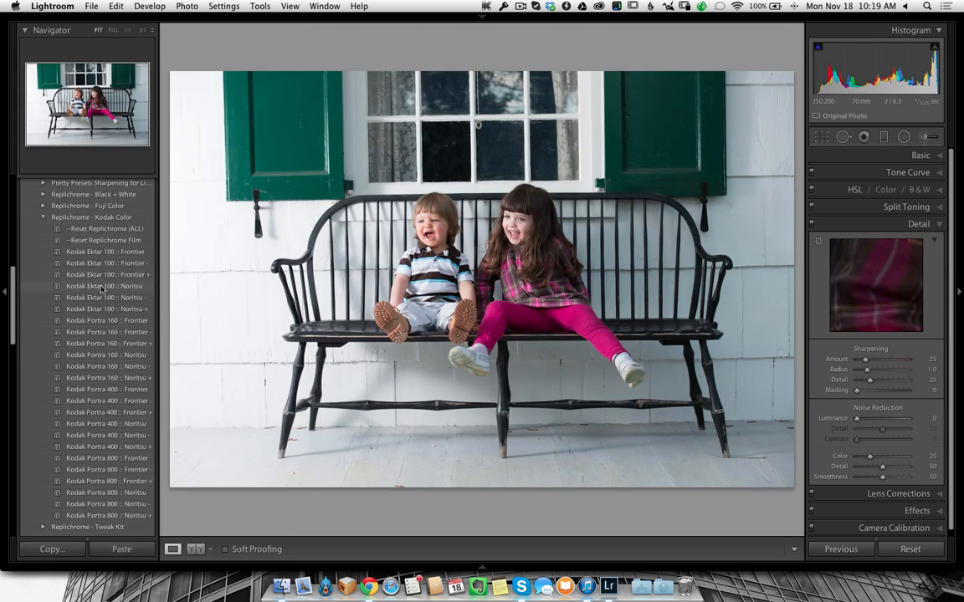
{"action": "left_click", "coordinate": [108, 459]}
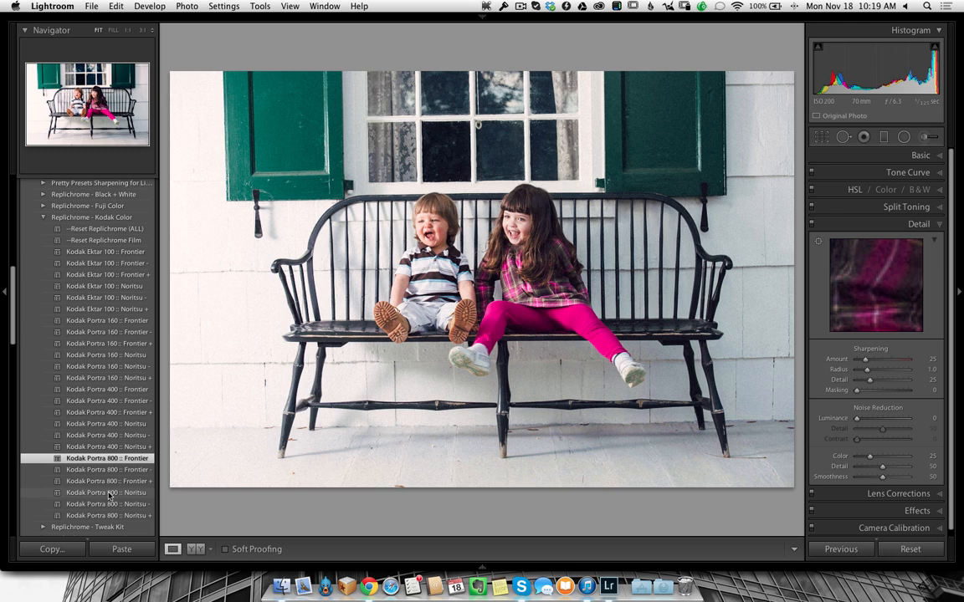
{"action": "left_click", "coordinate": [109, 493]}
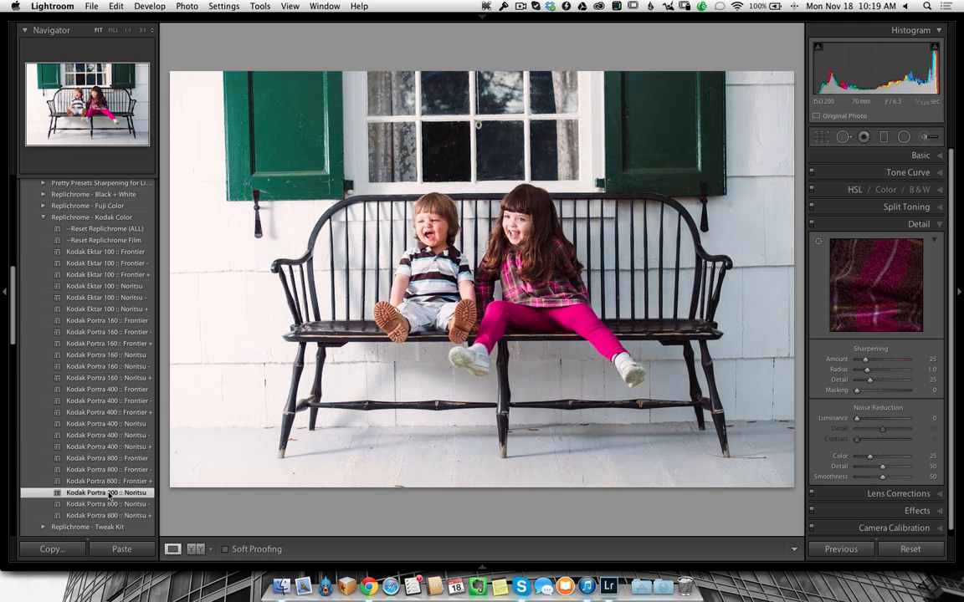
{"action": "left_click", "coordinate": [109, 515]}
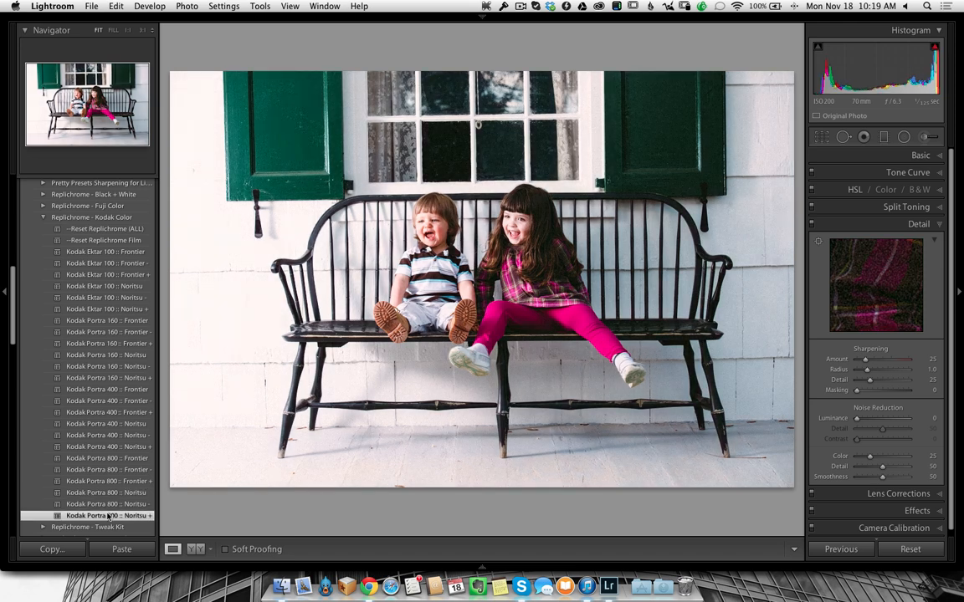
{"action": "left_click", "coordinate": [115, 505]}
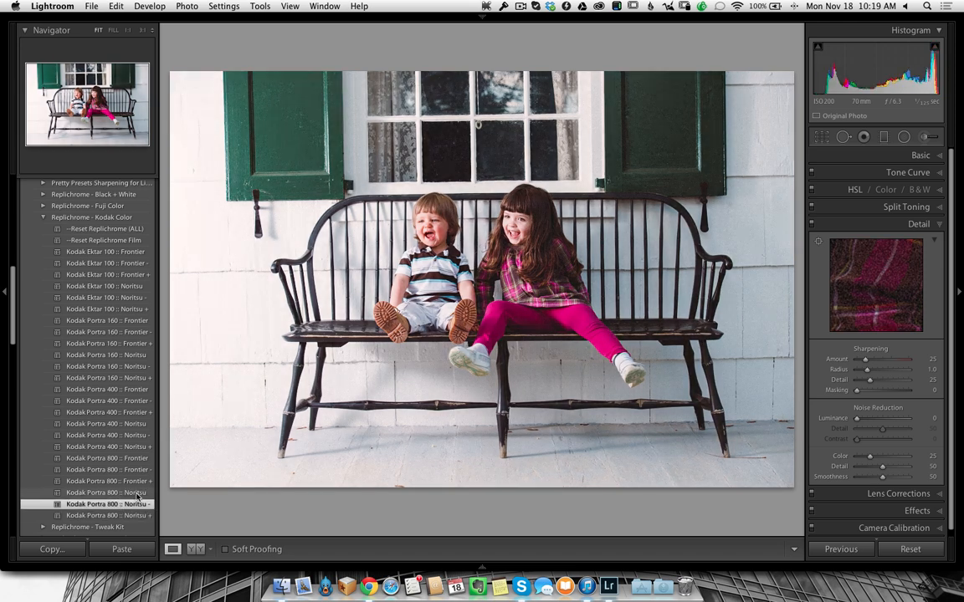
{"action": "left_click", "coordinate": [136, 494]}
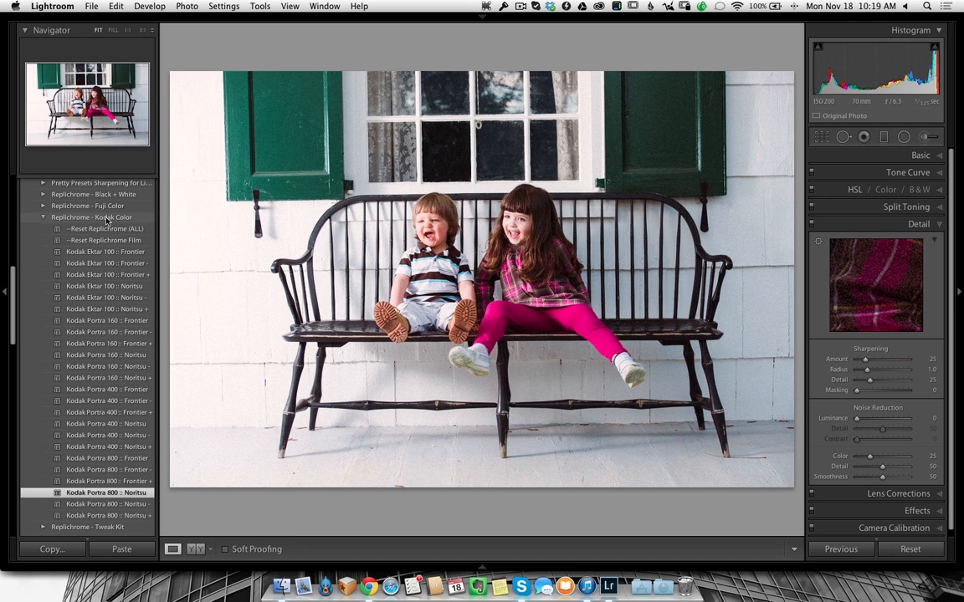
Reset the bench photo with Reset Replichrome (ALL), collapse the Kodak Color group and expand the Replichrome - Tweak Kit group.
{"action": "left_click", "coordinate": [99, 229]}
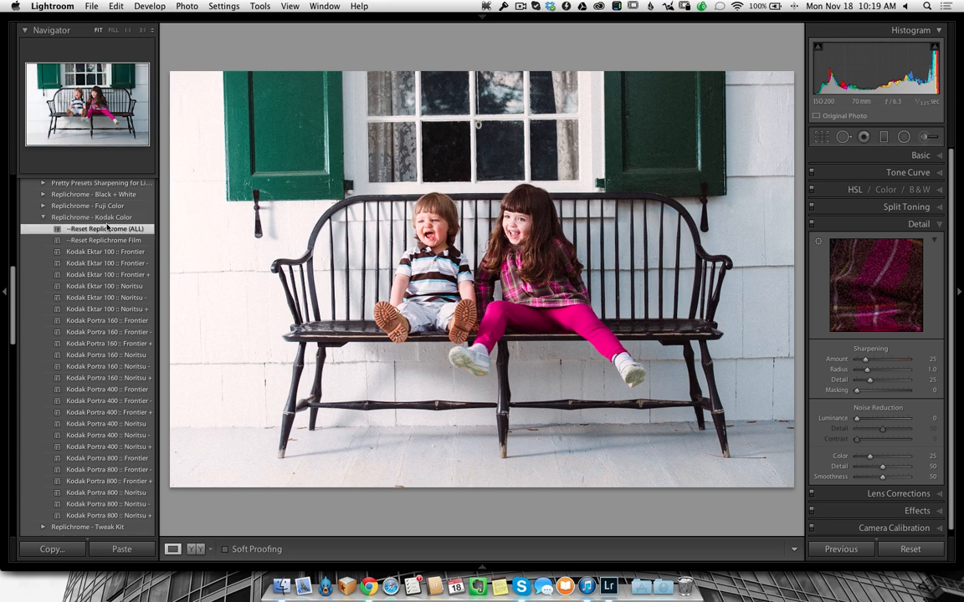
{"action": "left_click", "coordinate": [43, 217]}
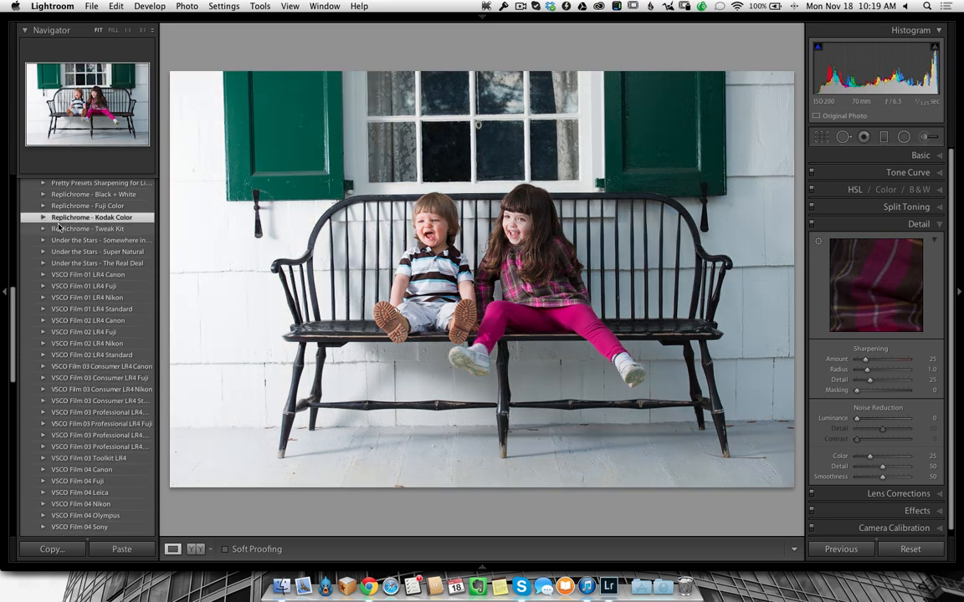
{"action": "left_click", "coordinate": [42, 228]}
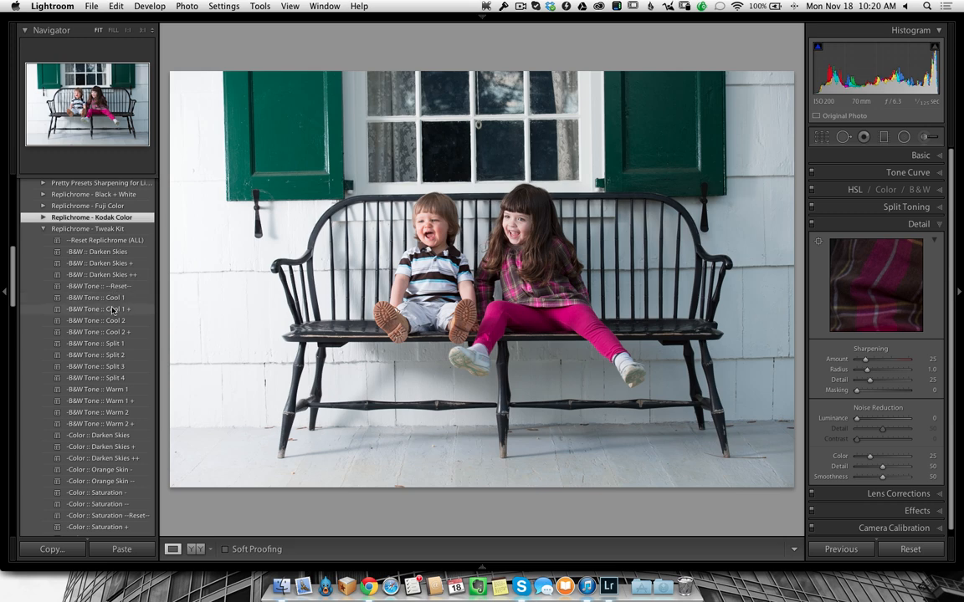
Try the Tweak Kit's Color Saturation -, --, Reset and +++ presets on the bench photo.
{"action": "scroll", "coordinate": [113, 310], "scroll_direction": "down", "scroll_amount": 2}
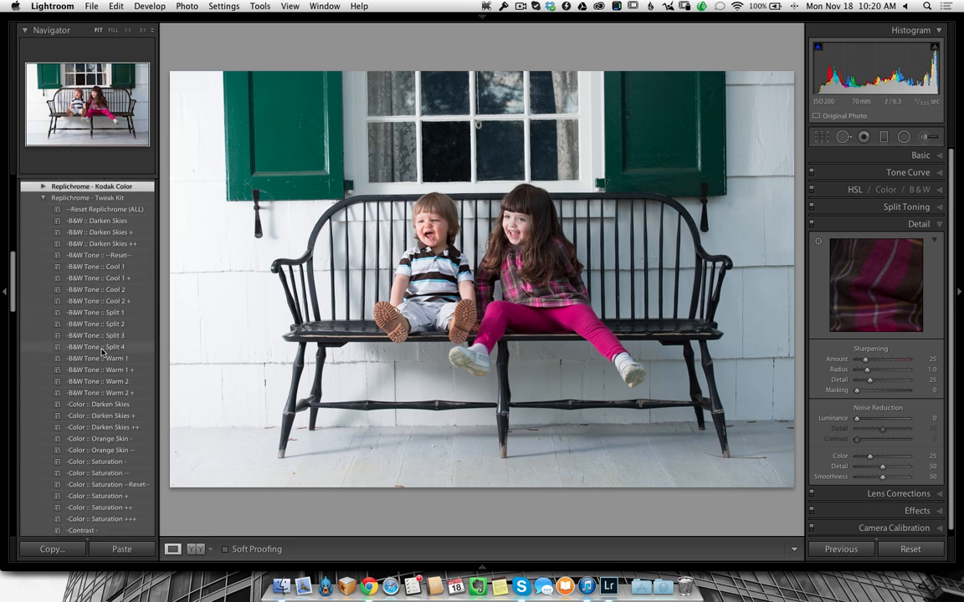
{"action": "scroll", "coordinate": [101, 353], "scroll_direction": "down", "scroll_amount": 5}
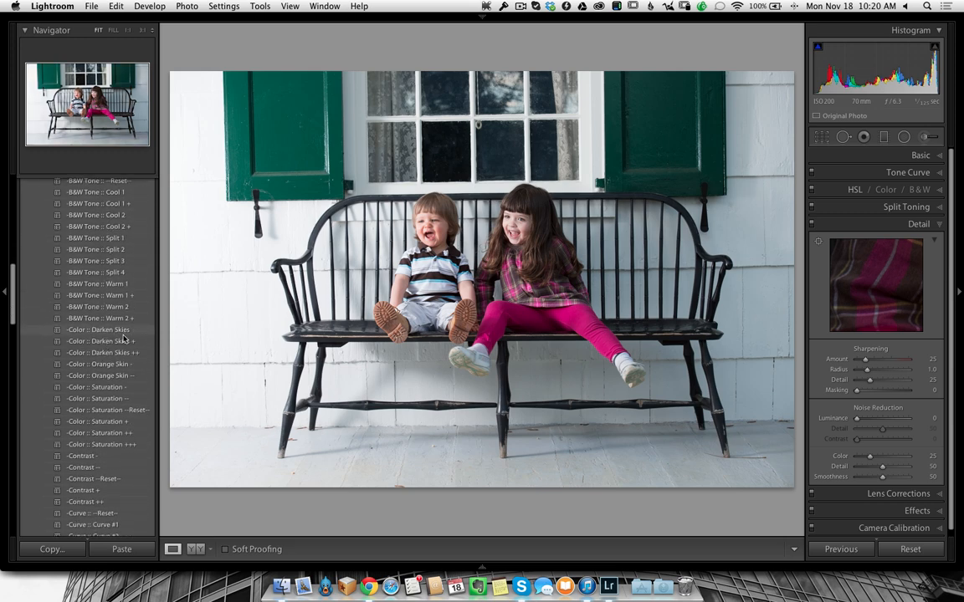
{"action": "left_click", "coordinate": [106, 387]}
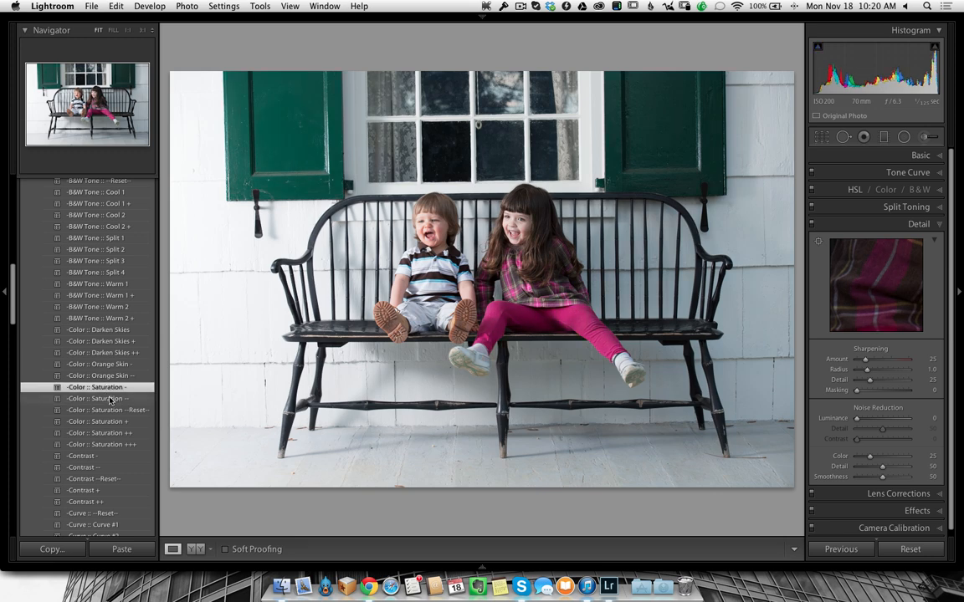
{"action": "left_click", "coordinate": [111, 399]}
{"action": "left_click", "coordinate": [104, 410]}
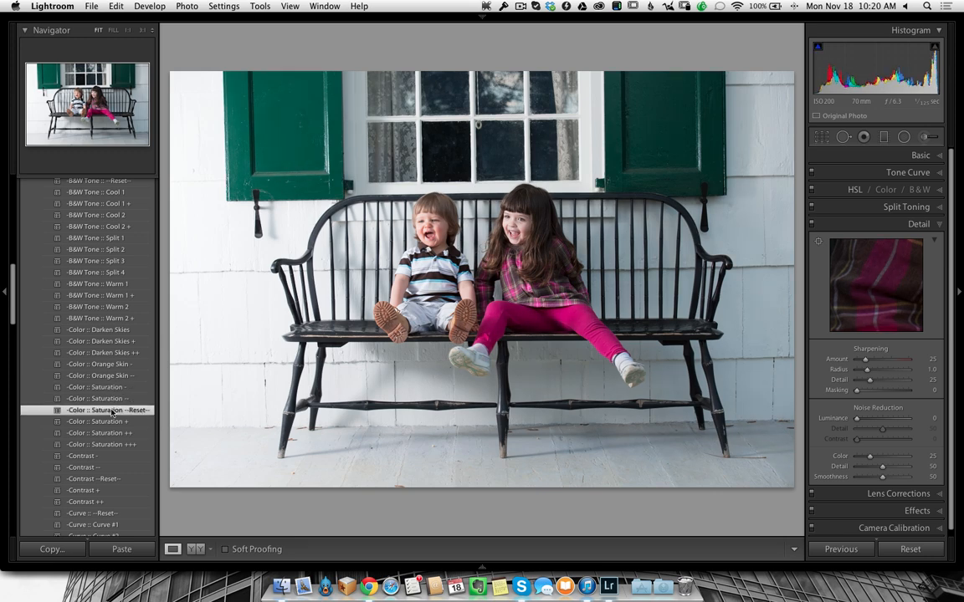
{"action": "left_click", "coordinate": [104, 445]}
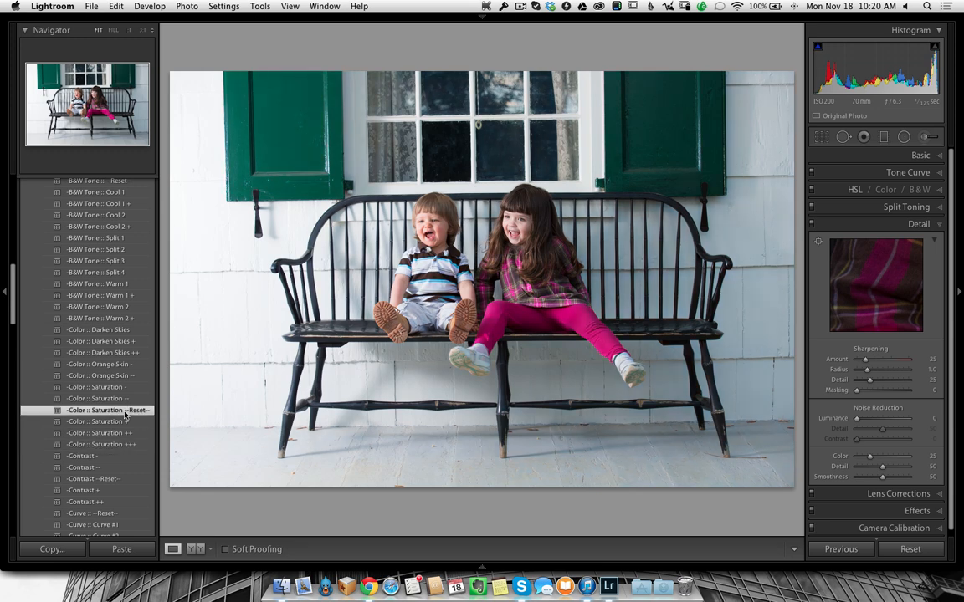
Try the Color Darken Skies + preset on the bench photo and reset it with Reset Replichrome (ALL).
{"action": "left_click", "coordinate": [118, 342]}
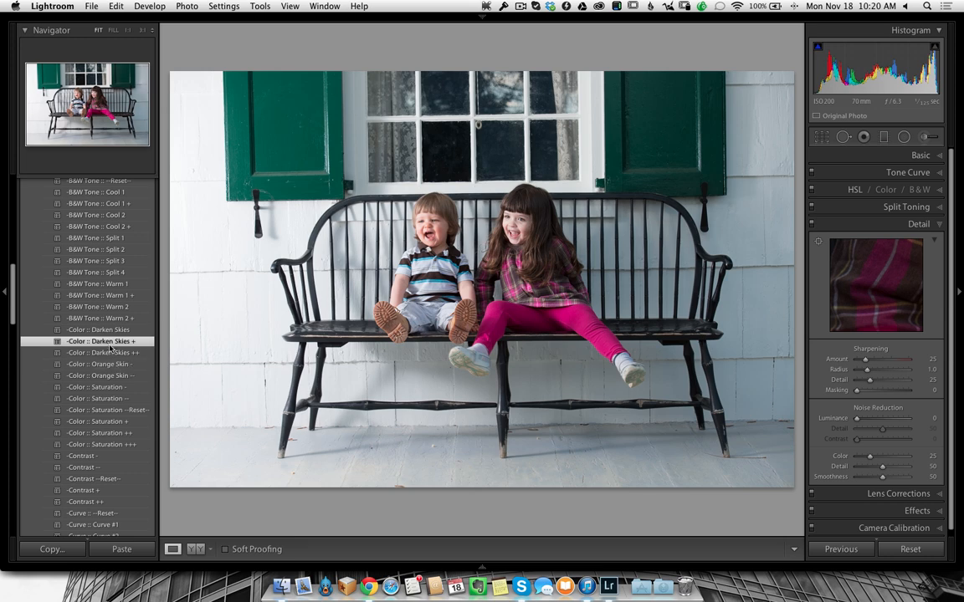
{"action": "scroll", "coordinate": [104, 190], "scroll_direction": "up", "scroll_amount": 5}
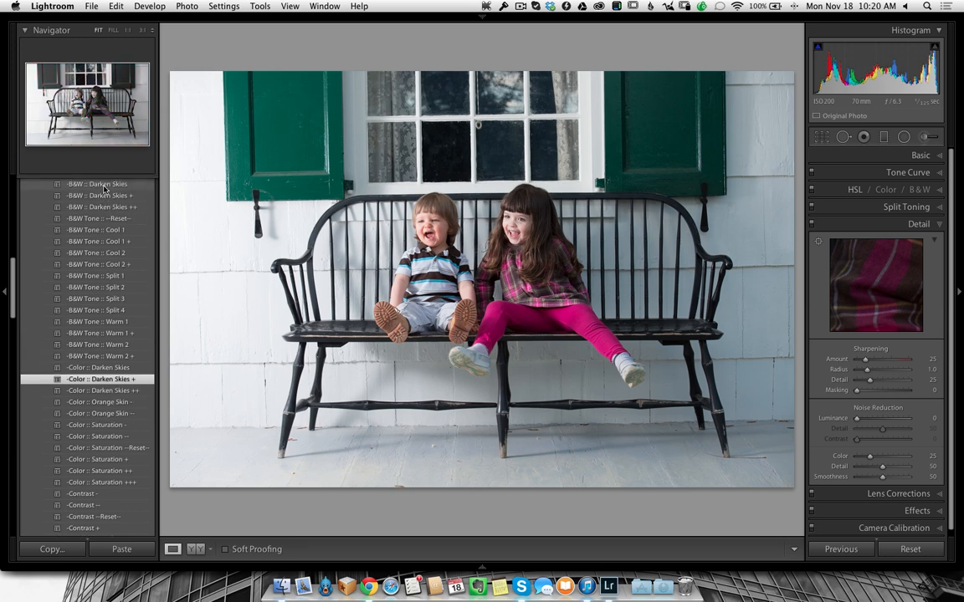
{"action": "left_click", "coordinate": [119, 293]}
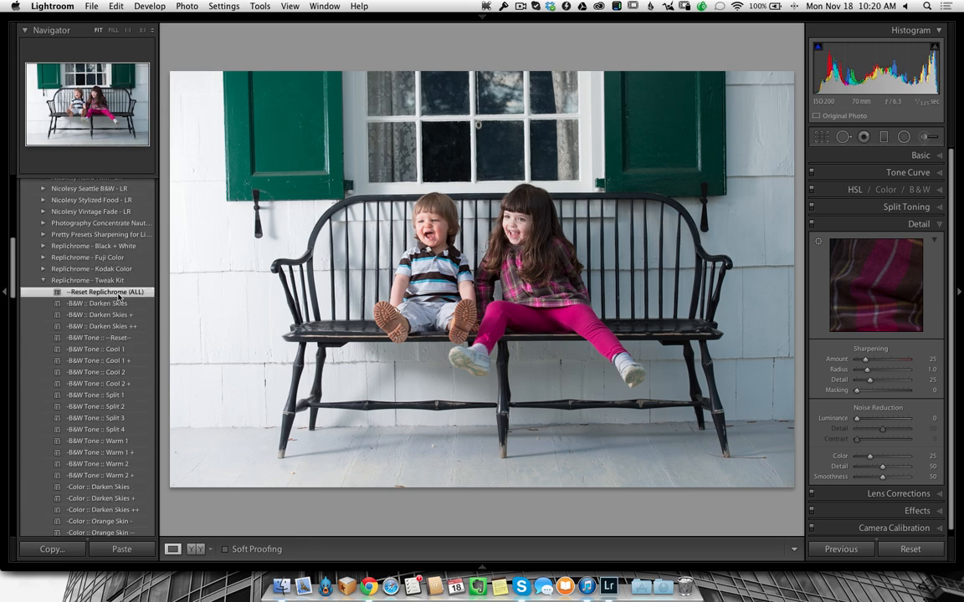
Find a photo with visible sky in the Library grid, the portrait shot of the girl on the swing, and open it in the Develop module.
{"action": "key", "text": "super+Right"}
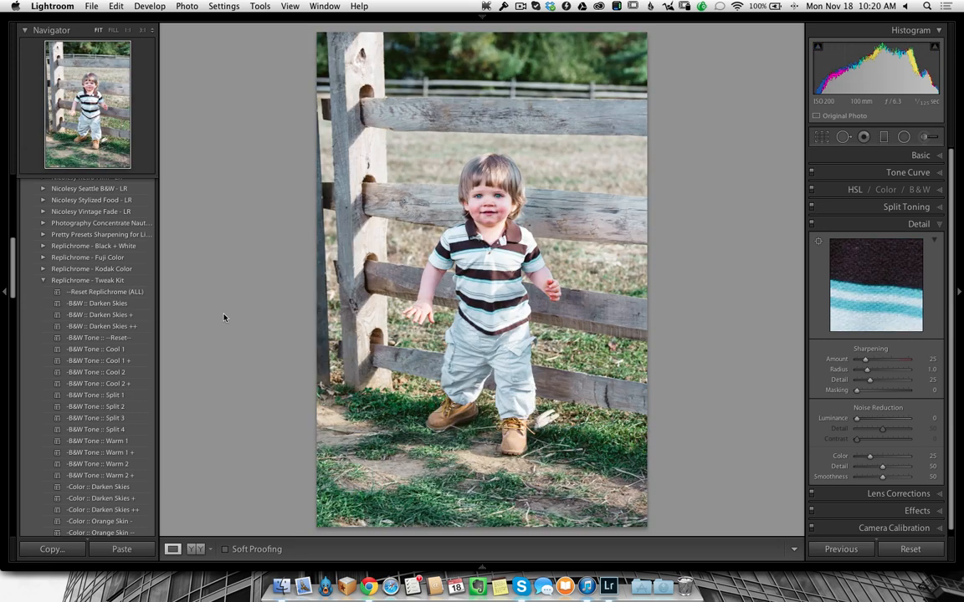
{"action": "key", "text": "super+Left"}
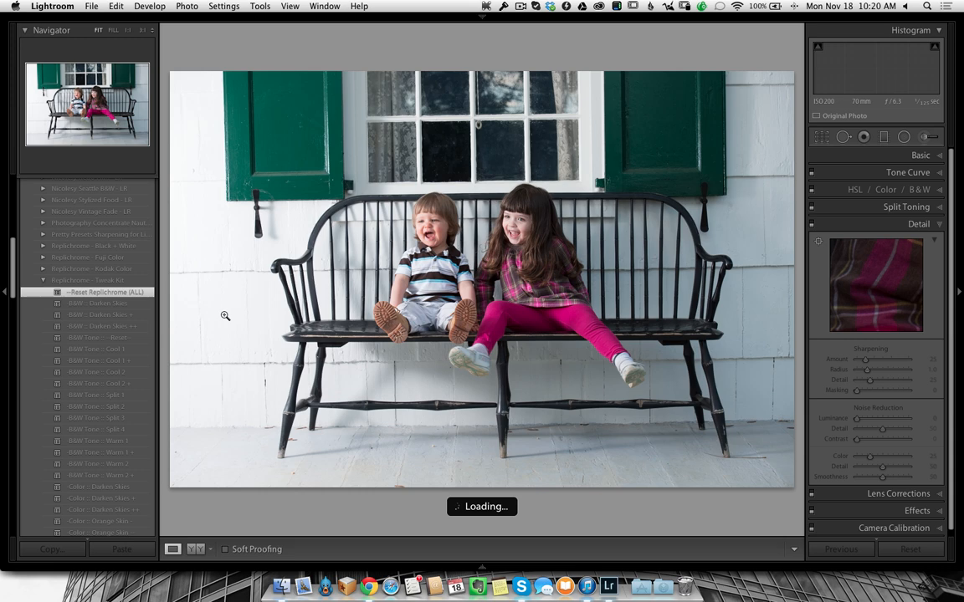
{"action": "key", "text": "super+Left"}
{"action": "key", "text": "super+Left"}
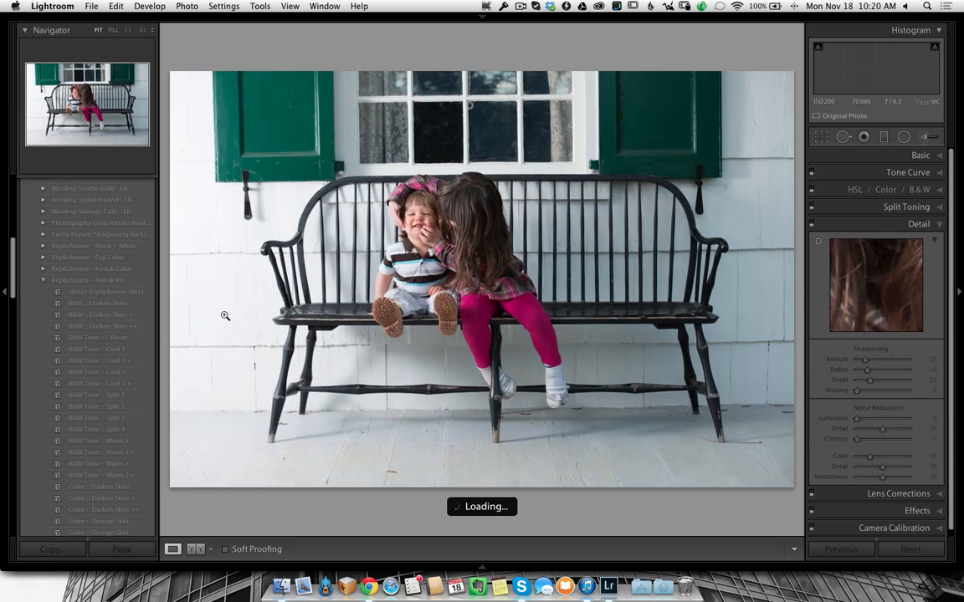
{"action": "key", "text": "g"}
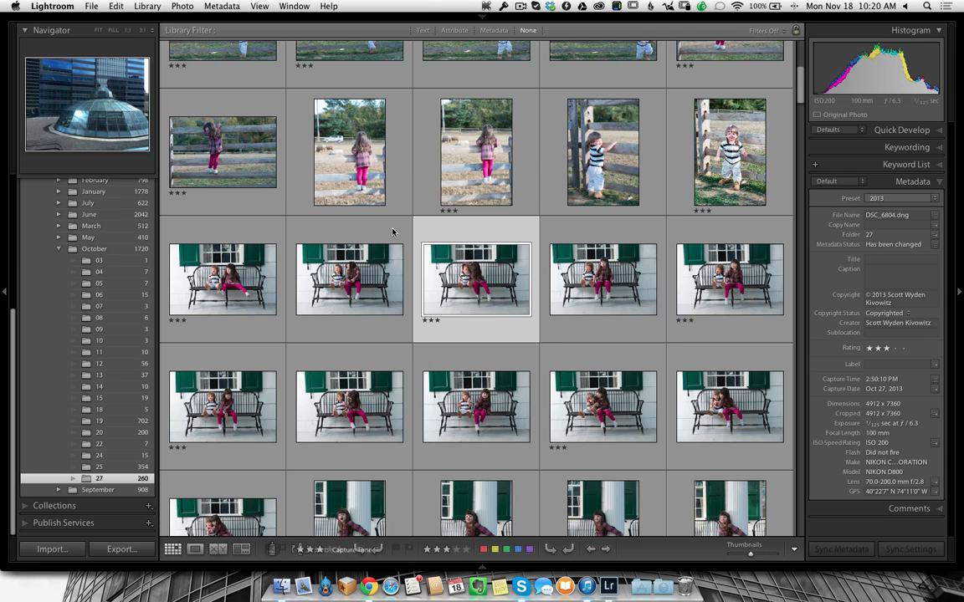
{"action": "scroll", "coordinate": [418, 338], "scroll_direction": "down", "scroll_amount": 5}
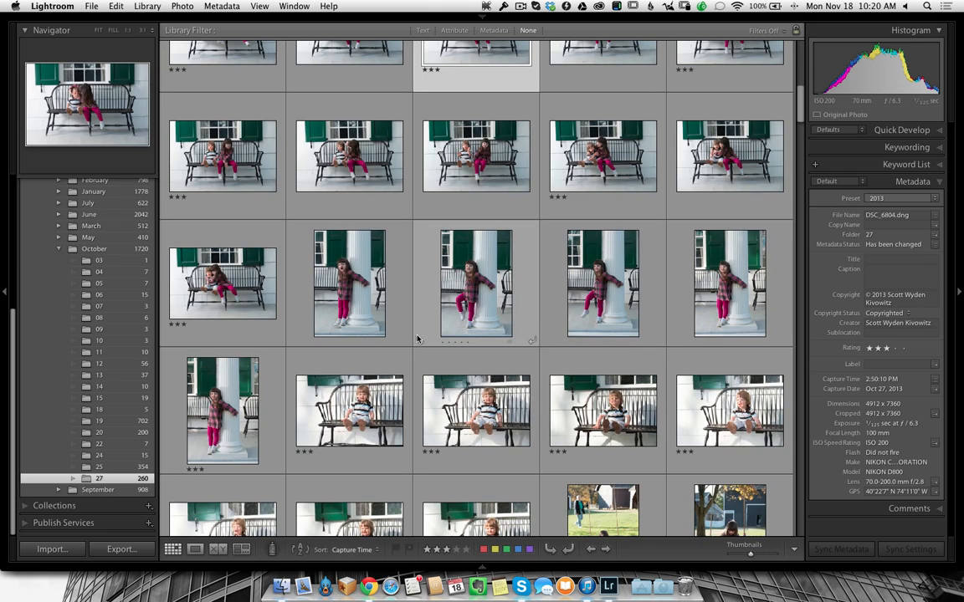
{"action": "scroll", "coordinate": [417, 338], "scroll_direction": "down", "scroll_amount": 3}
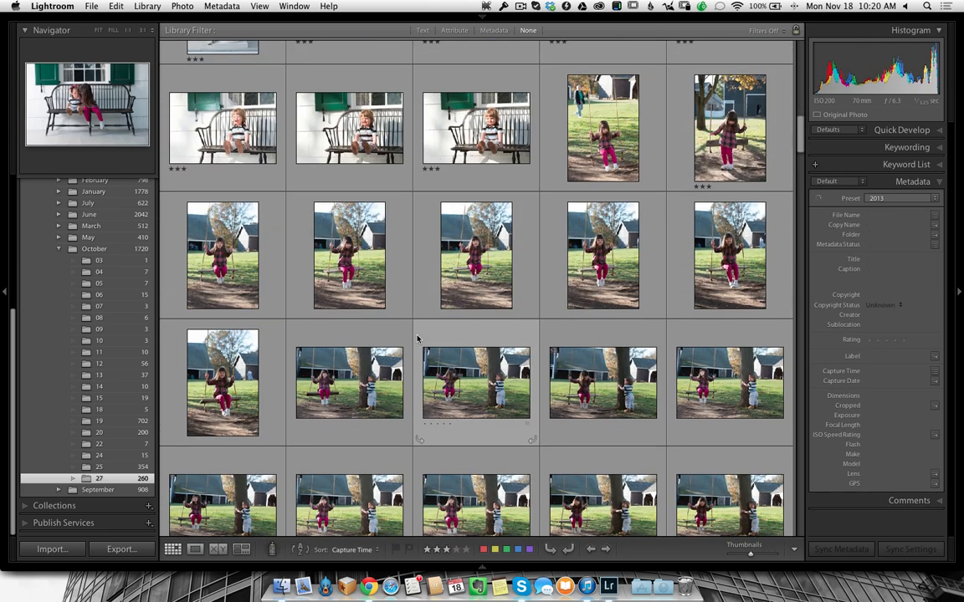
{"action": "scroll", "coordinate": [476, 245], "scroll_direction": "down", "scroll_amount": 1}
{"action": "double_click", "coordinate": [476, 244]}
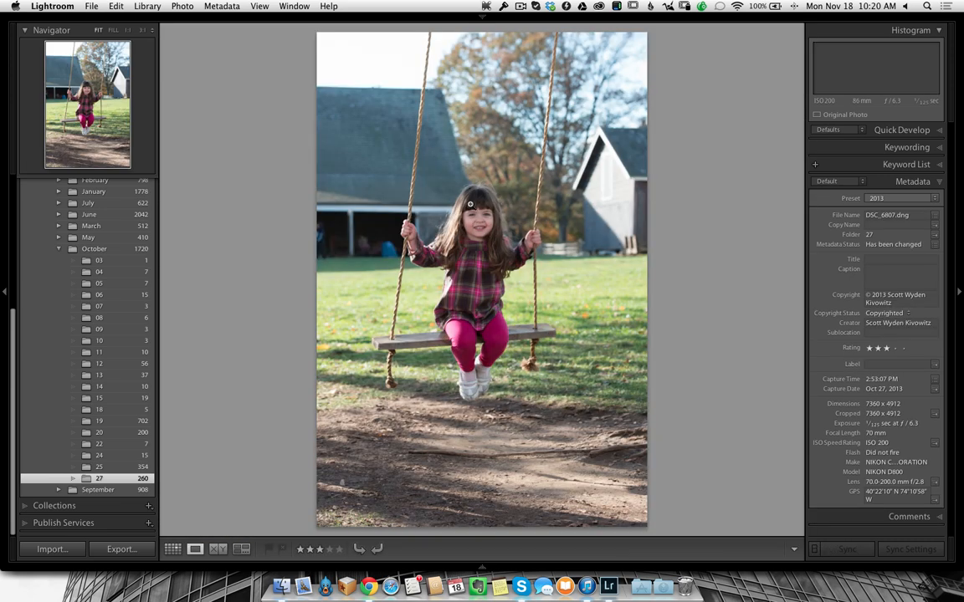
{"action": "key", "text": "d"}
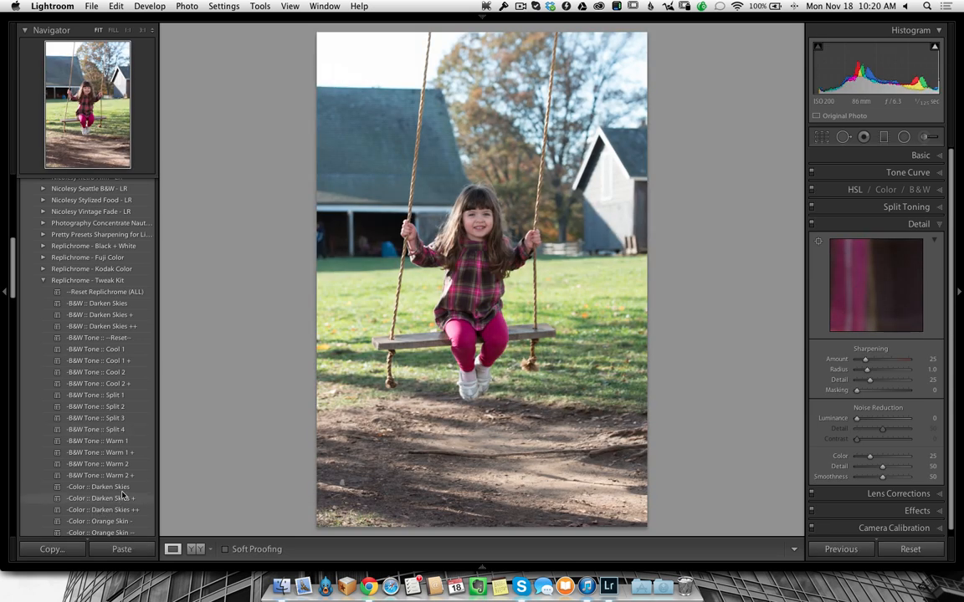
Compare the Color Darken Skies, Darken Skies + and Darken Skies ++ tweak presets on the swing photo, ending on Darken Skies ++.
{"action": "left_click", "coordinate": [122, 489]}
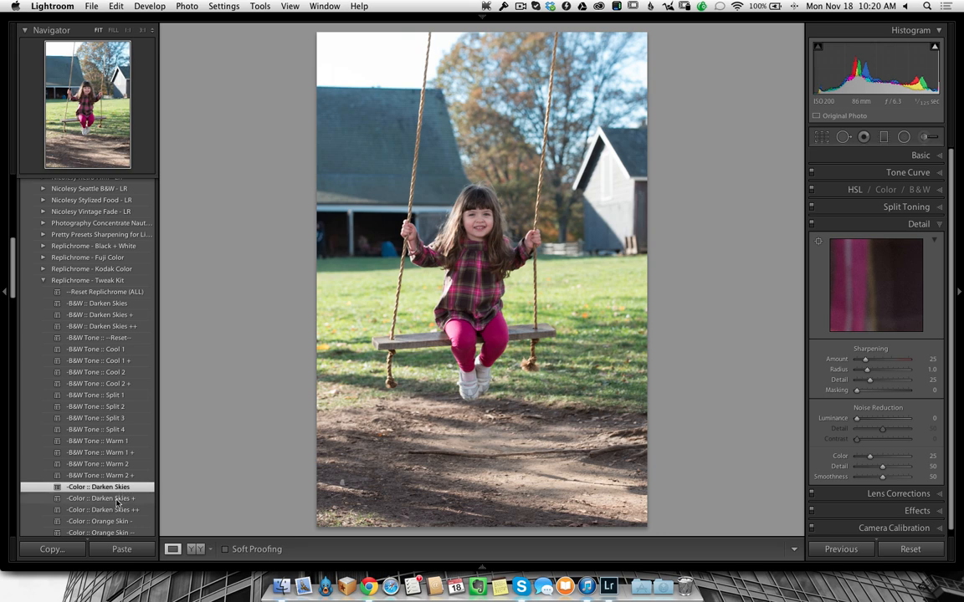
{"action": "left_click", "coordinate": [117, 500]}
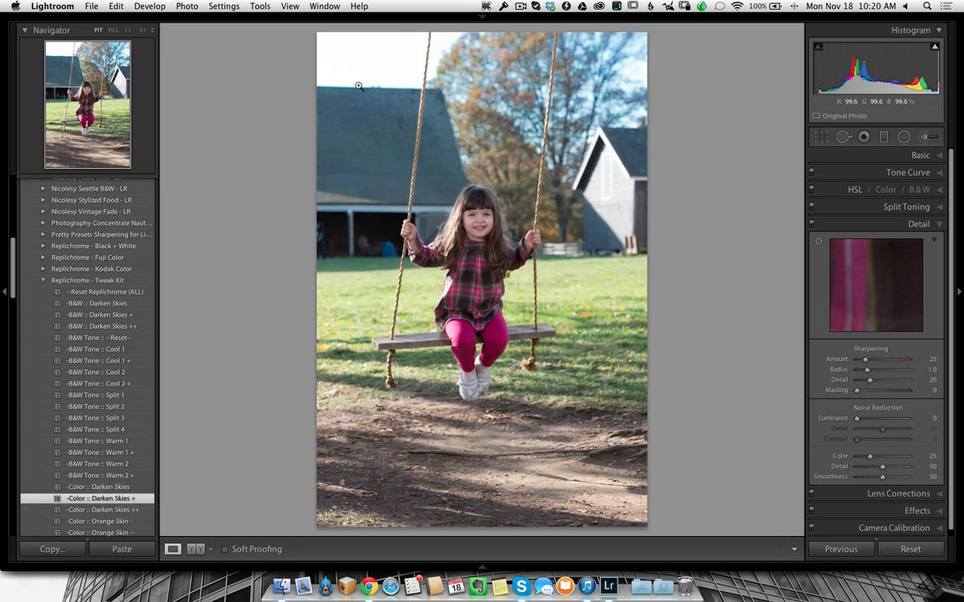
{"action": "left_click", "coordinate": [104, 510]}
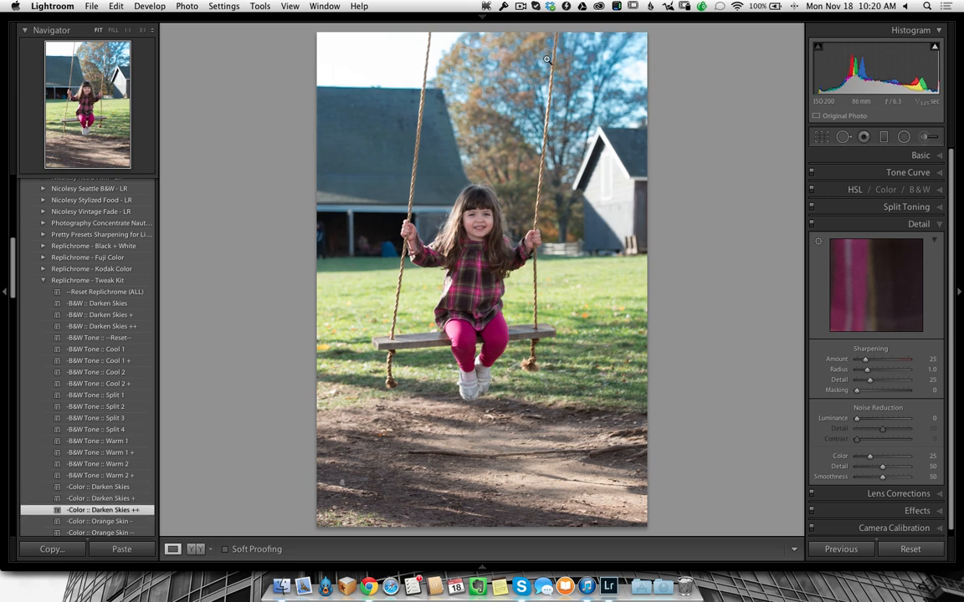
Switch the swing photo to the Color Darken Skies tweak and try the Color Orange Skin - and Orange Skin -- presets.
{"action": "left_click", "coordinate": [71, 488]}
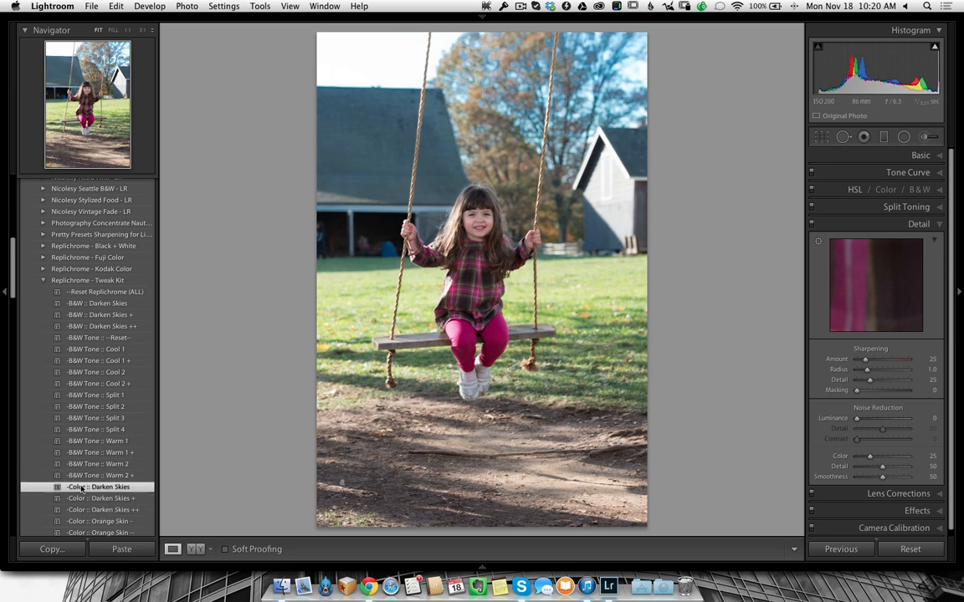
{"action": "scroll", "coordinate": [76, 418], "scroll_direction": "down", "scroll_amount": 3}
{"action": "left_click", "coordinate": [130, 444]}
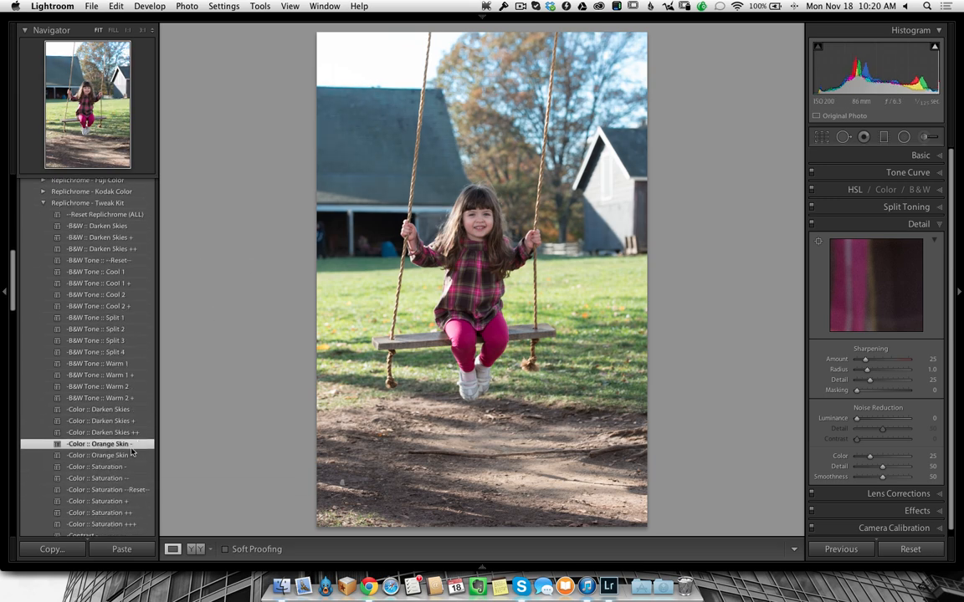
{"action": "left_click", "coordinate": [126, 456]}
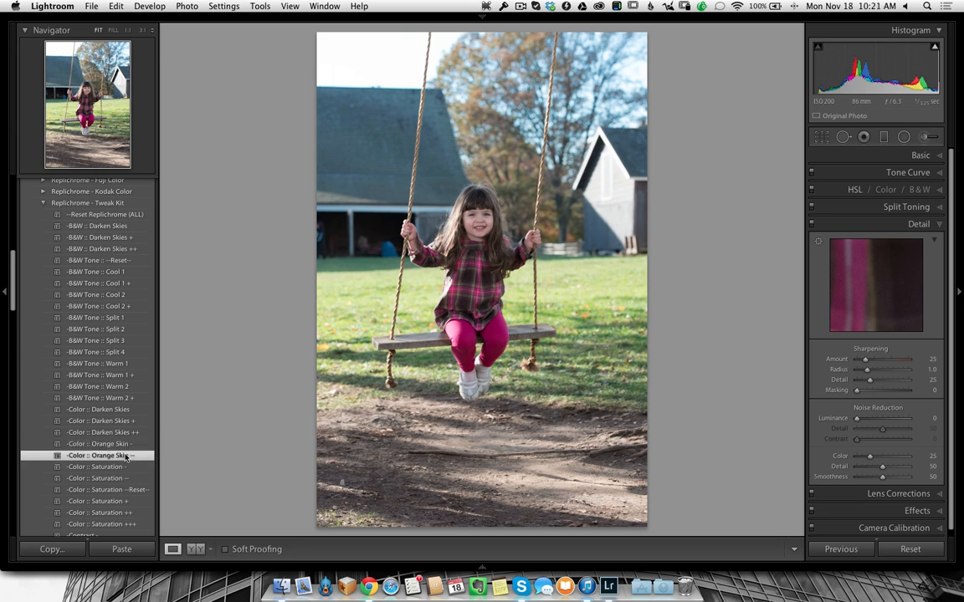
{"action": "left_click", "coordinate": [127, 502]}
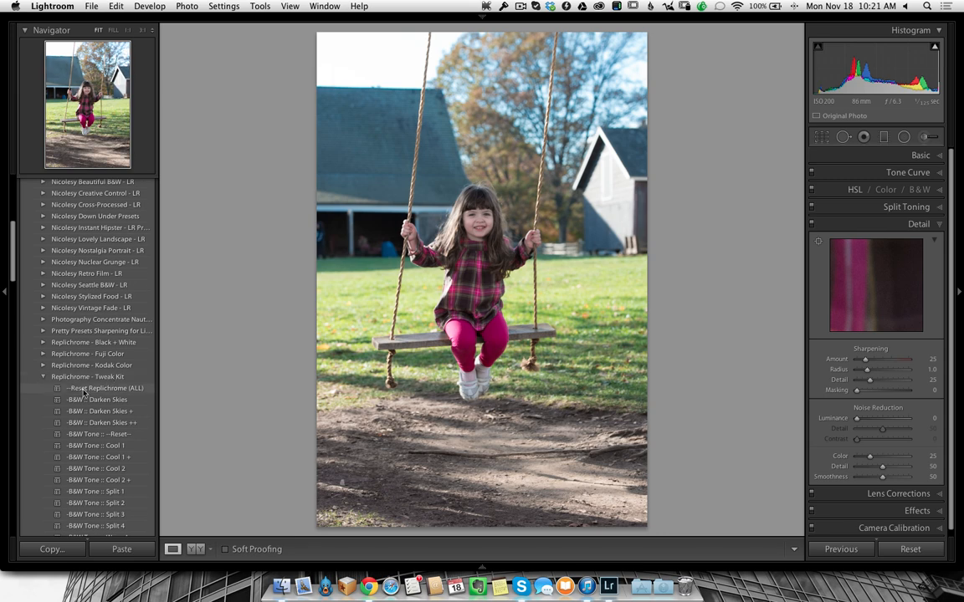
Collapse the Tweak Kit presets and apply Kodak Tri-X 400 + from the Replichrome Black + White presets to the swing photo.
{"action": "left_click", "coordinate": [39, 341]}
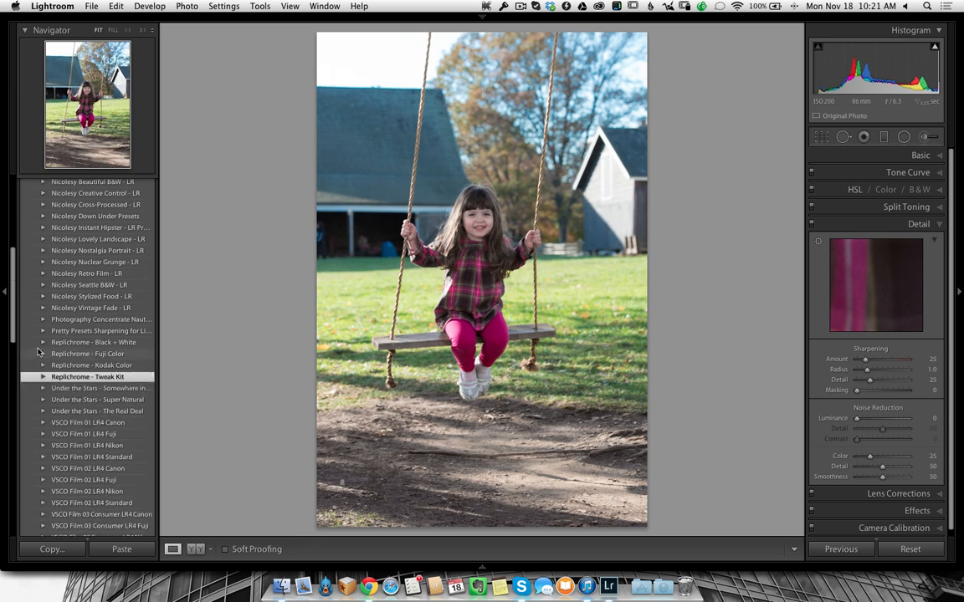
{"action": "left_click", "coordinate": [42, 342]}
{"action": "scroll", "coordinate": [105, 454], "scroll_direction": "down", "scroll_amount": 5}
{"action": "scroll", "coordinate": [105, 454], "scroll_direction": "up", "scroll_amount": 6}
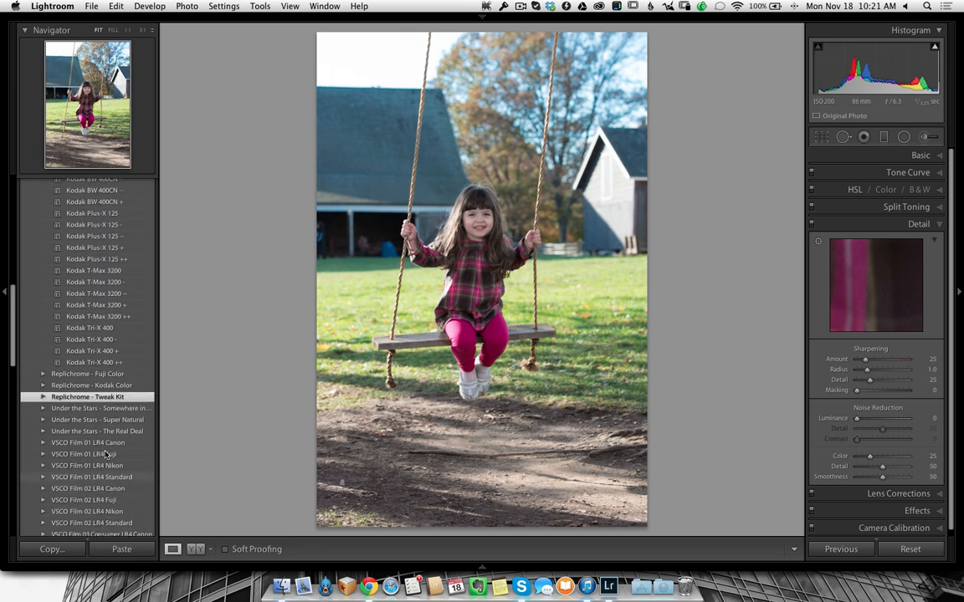
{"action": "left_click", "coordinate": [96, 370]}
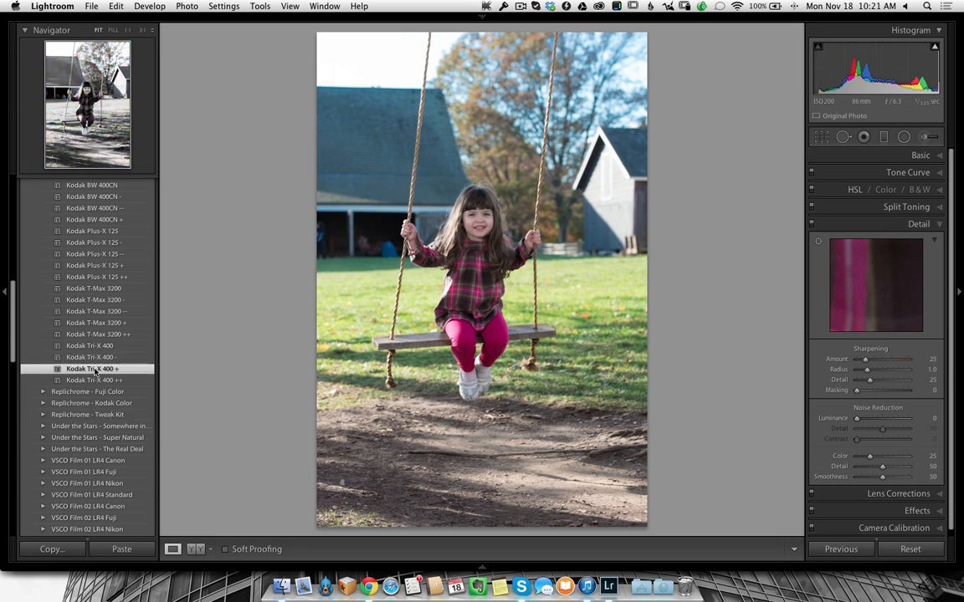